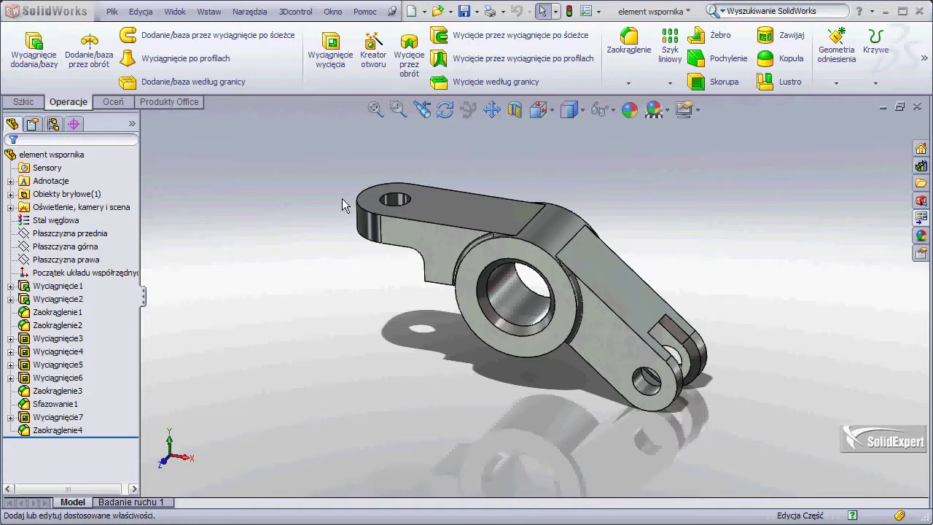
Open the file properties of the bracket part from the File menu
click(111, 12)
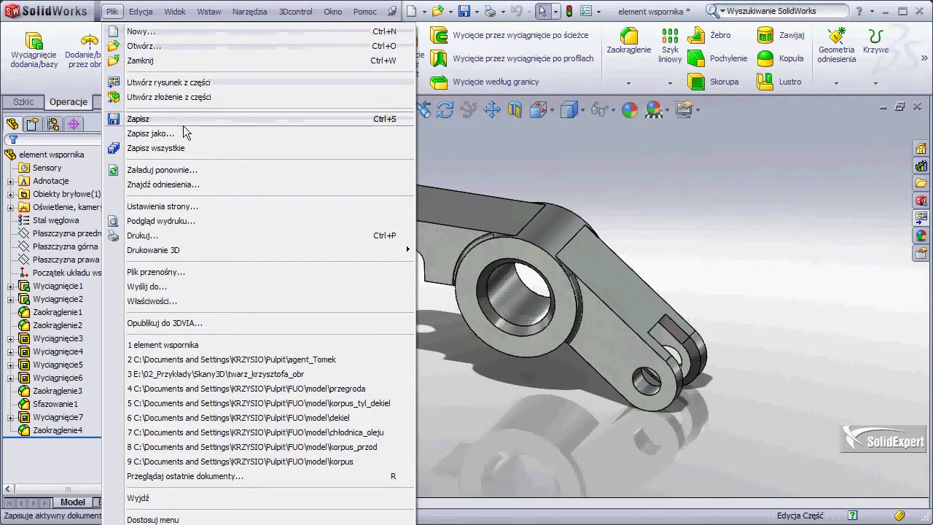
click(187, 304)
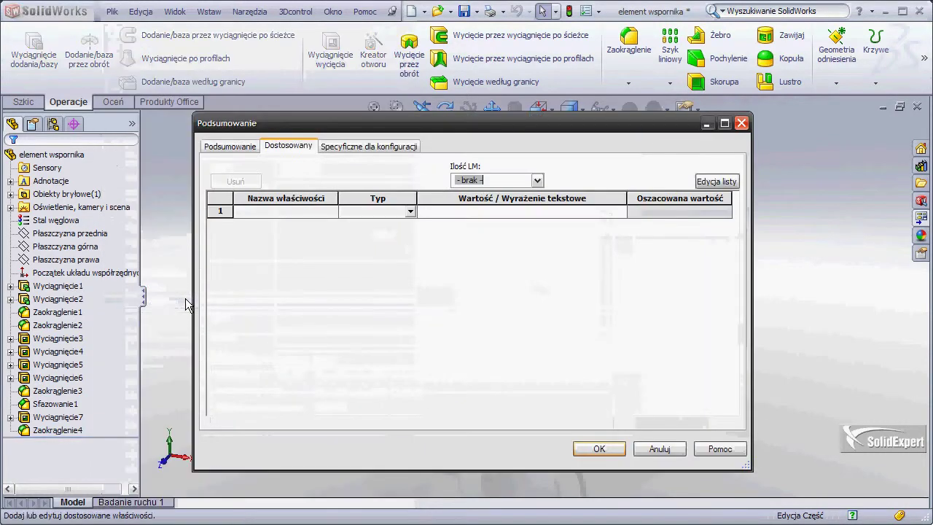
Add custom property 'materiał' of type Tekst, linked to the part material (Stal węglowa)
click(237, 146)
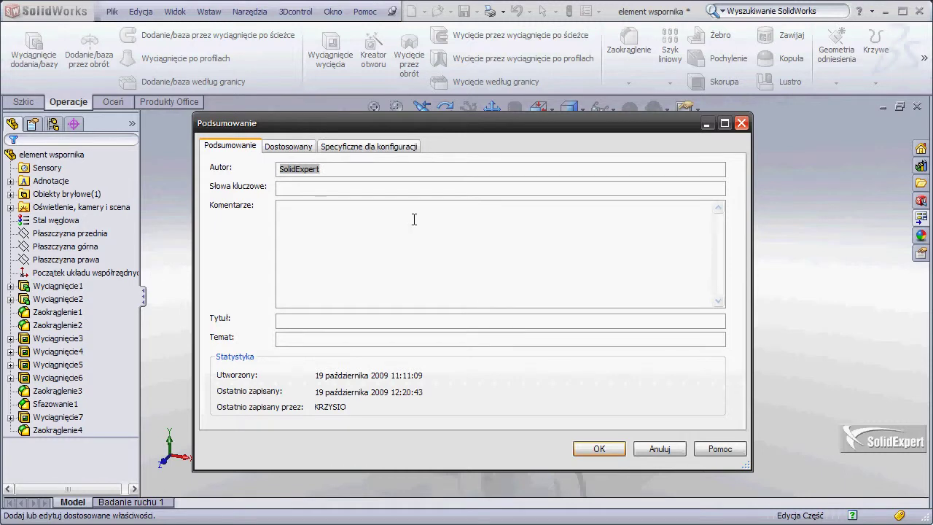
click(302, 147)
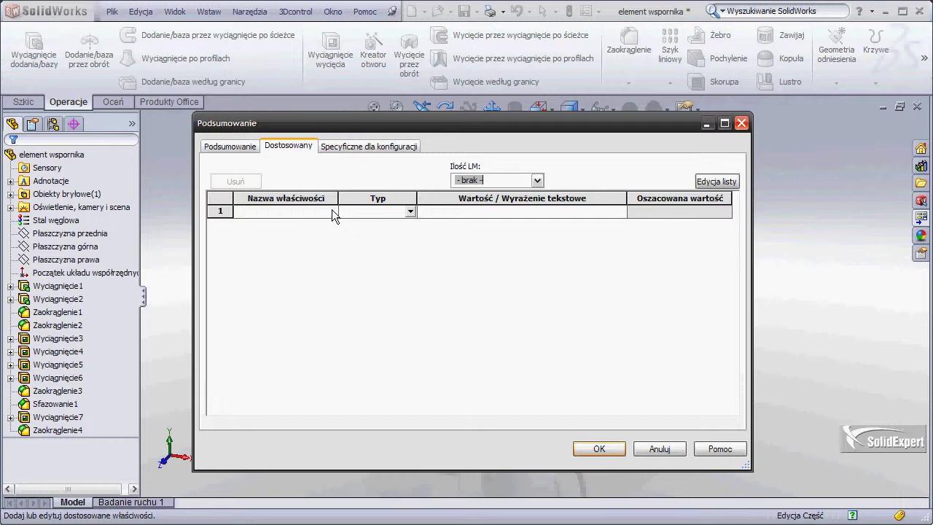
click(333, 211)
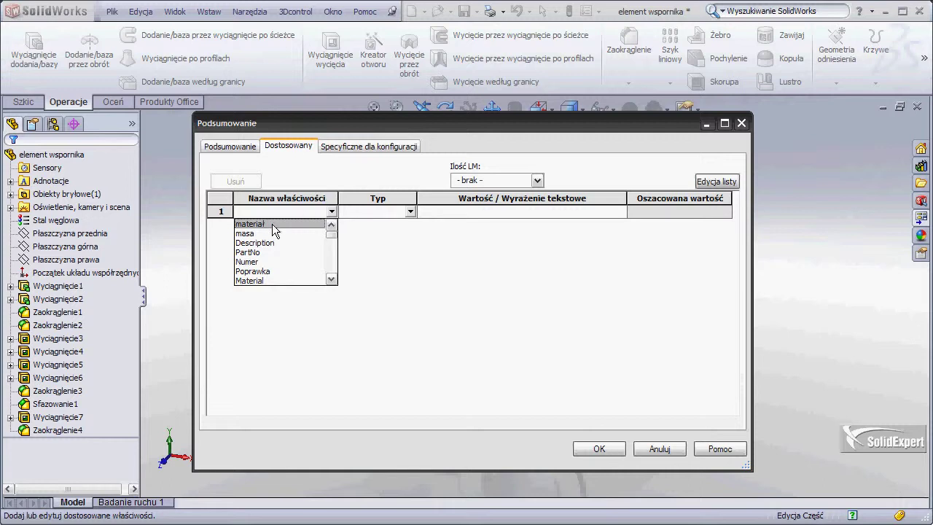
click(278, 224)
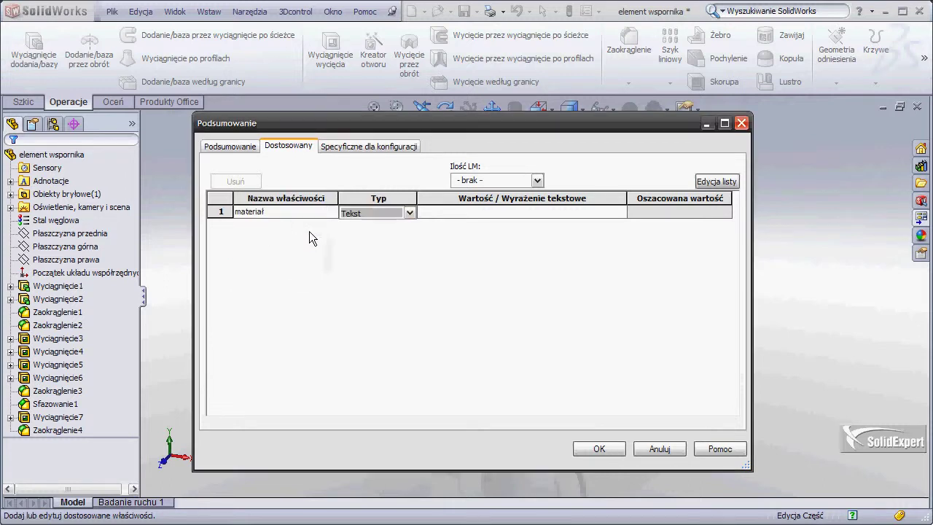
click(620, 213)
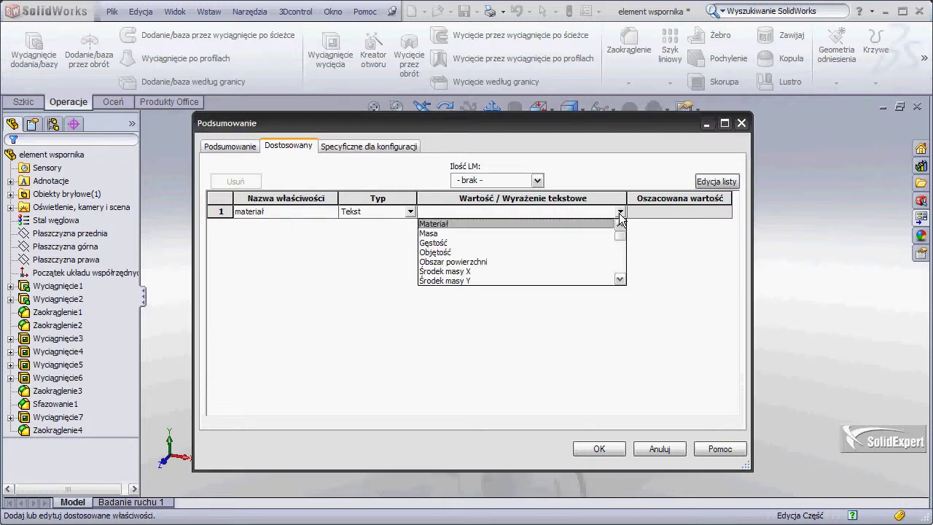
click(476, 224)
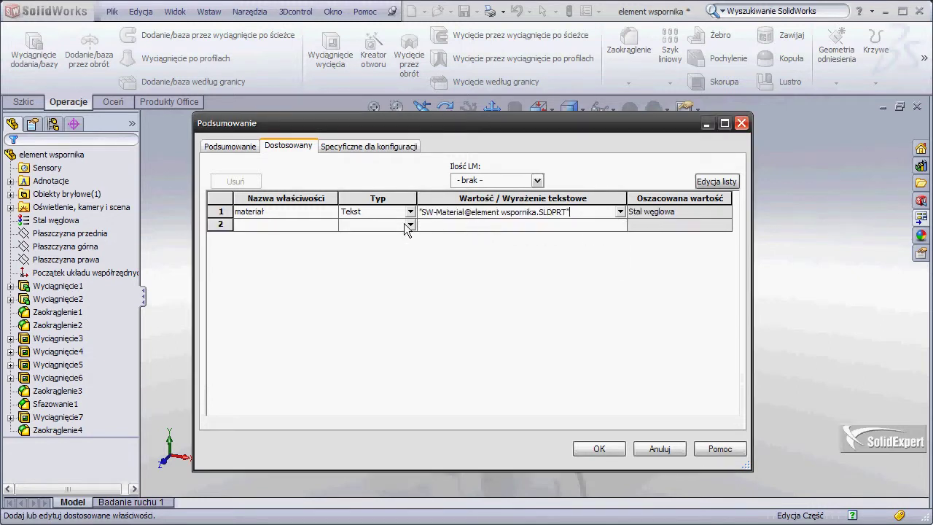
Add a 'masa' property linked to the part's mass (3643.22) and apply with OK
click(329, 223)
click(329, 223)
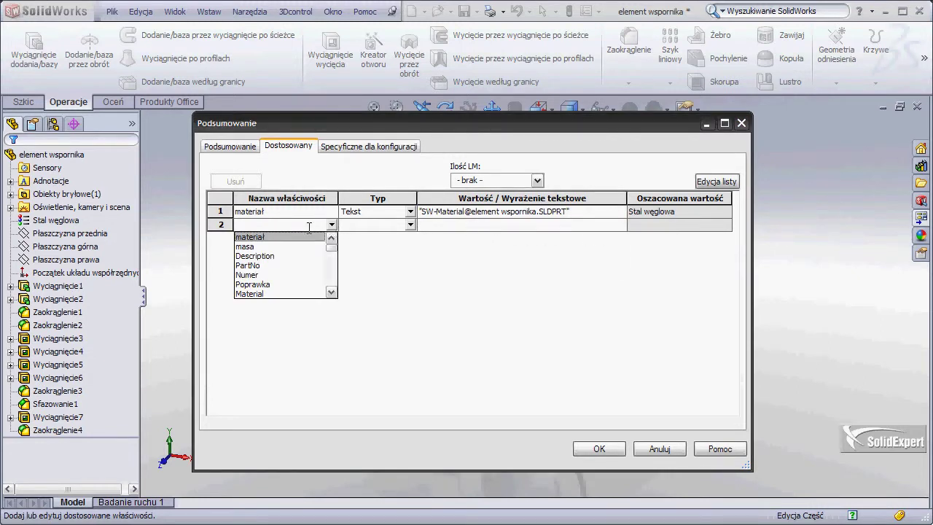
click(261, 246)
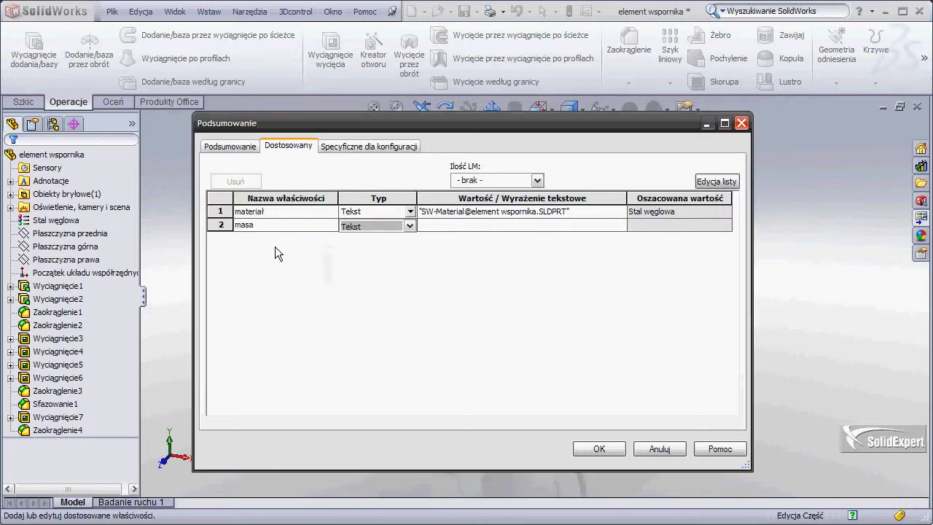
click(624, 226)
click(623, 226)
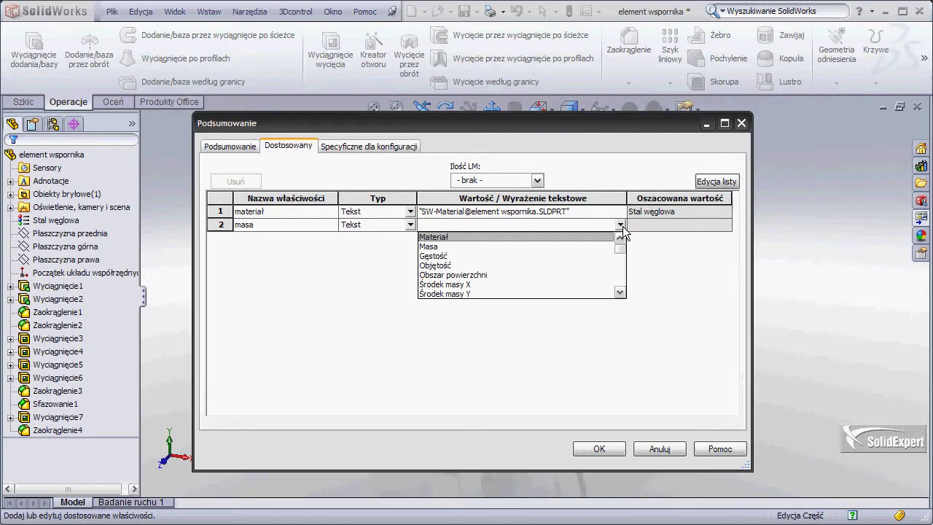
click(445, 247)
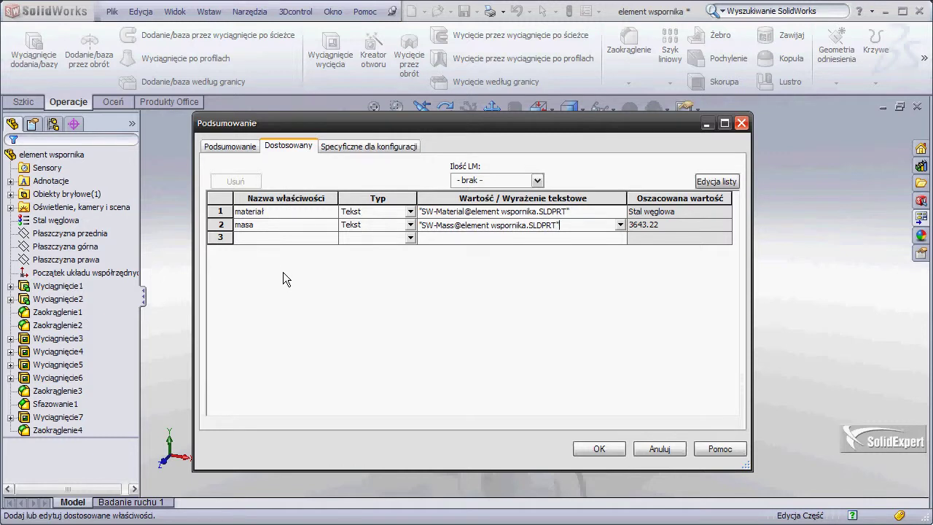
click(719, 183)
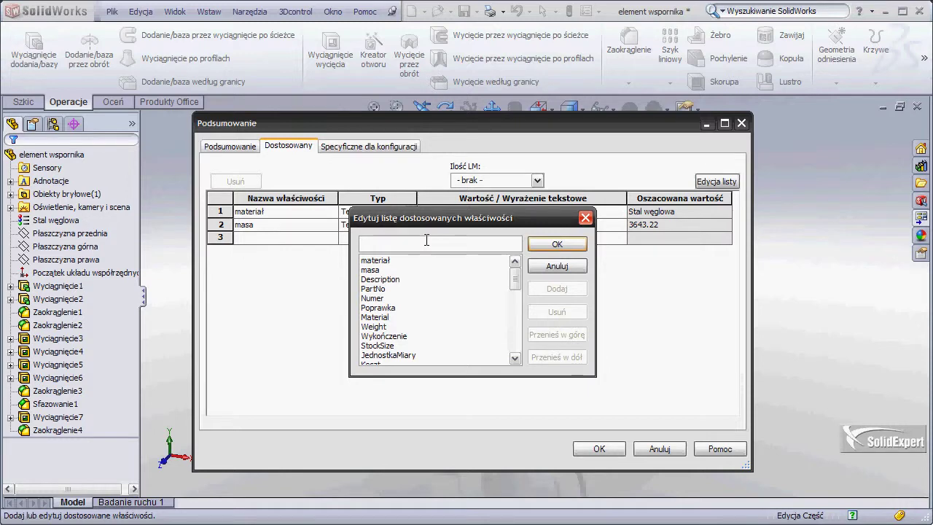
click(557, 266)
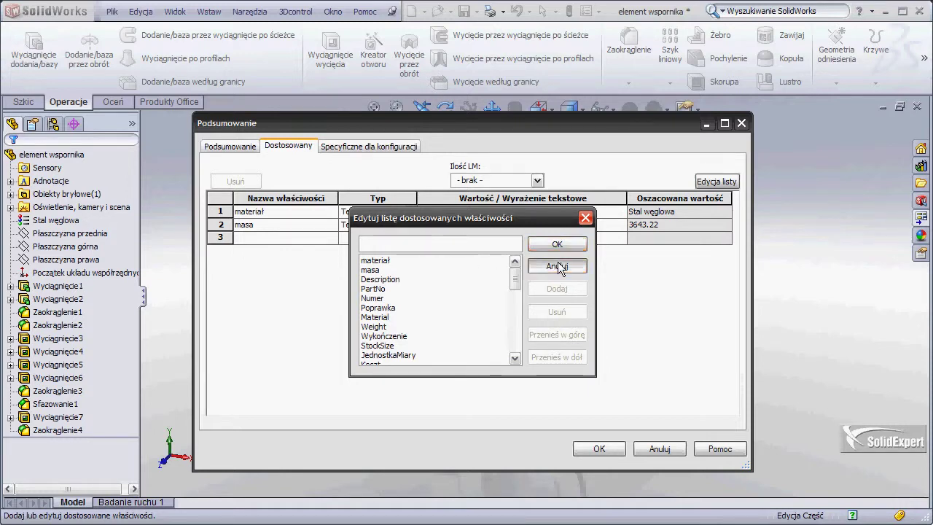
click(614, 449)
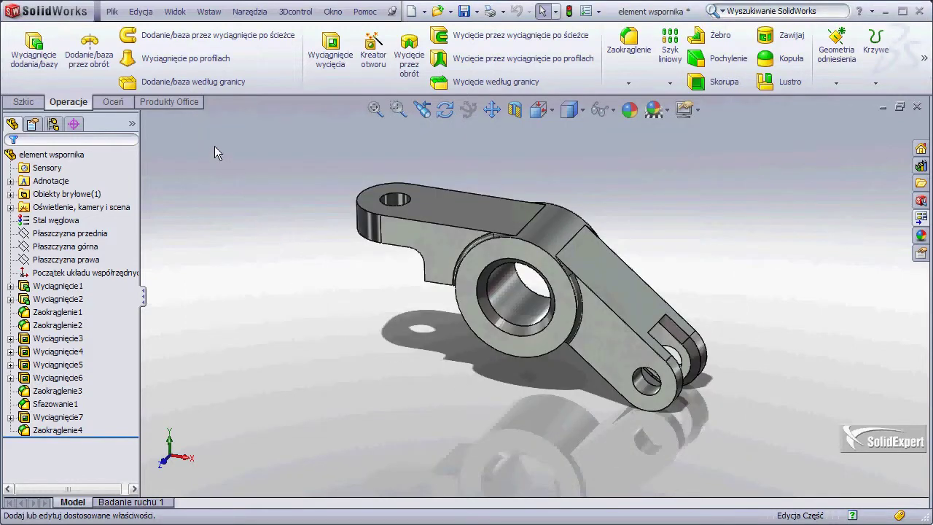
Place a 'Masa:' note top-left, linked to the masa property to read 3643.22
click(177, 13)
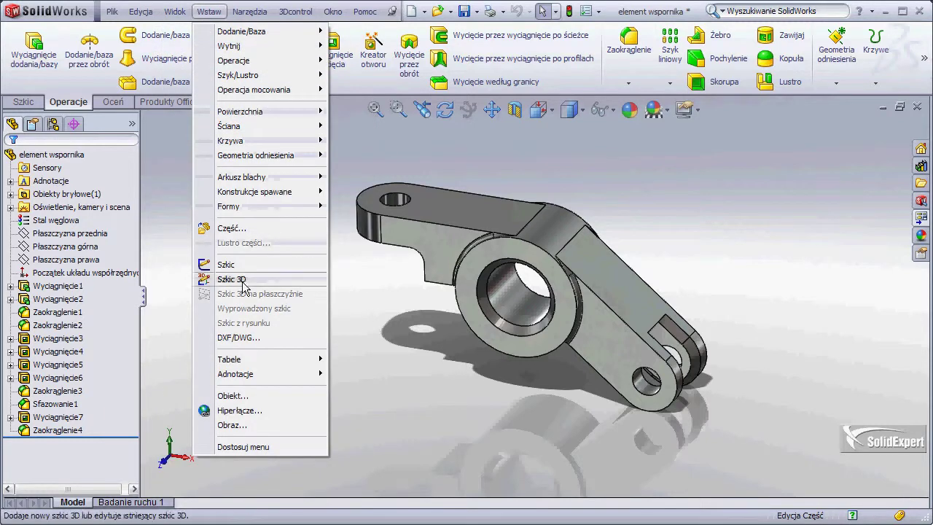
mouse_move(236, 374)
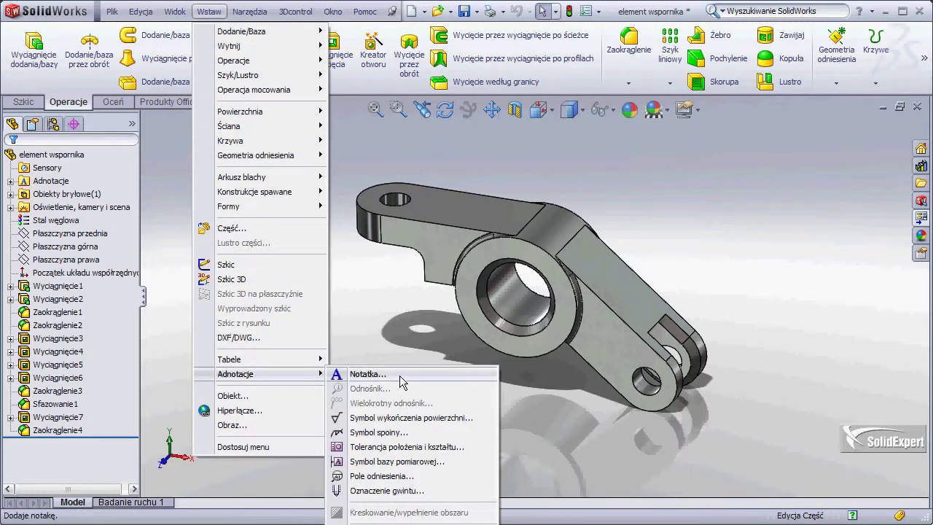
click(381, 376)
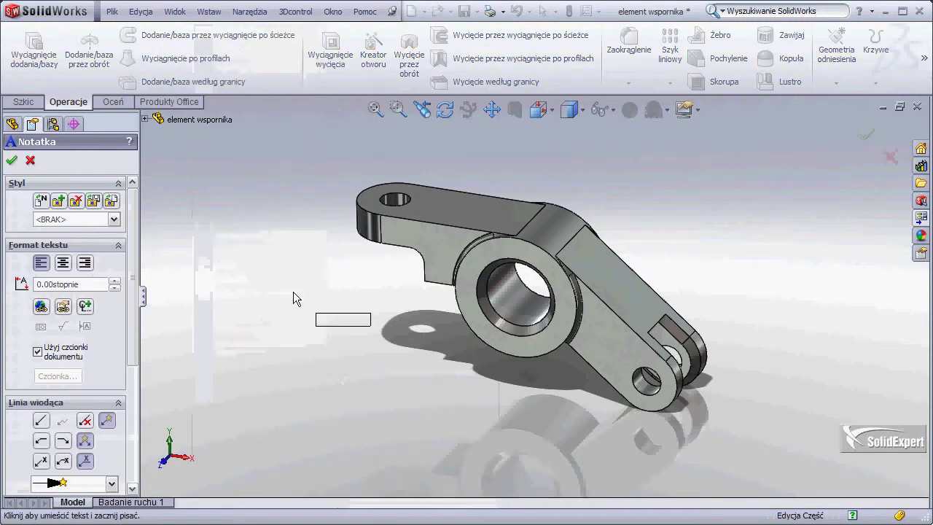
click(177, 170)
text(Ma)
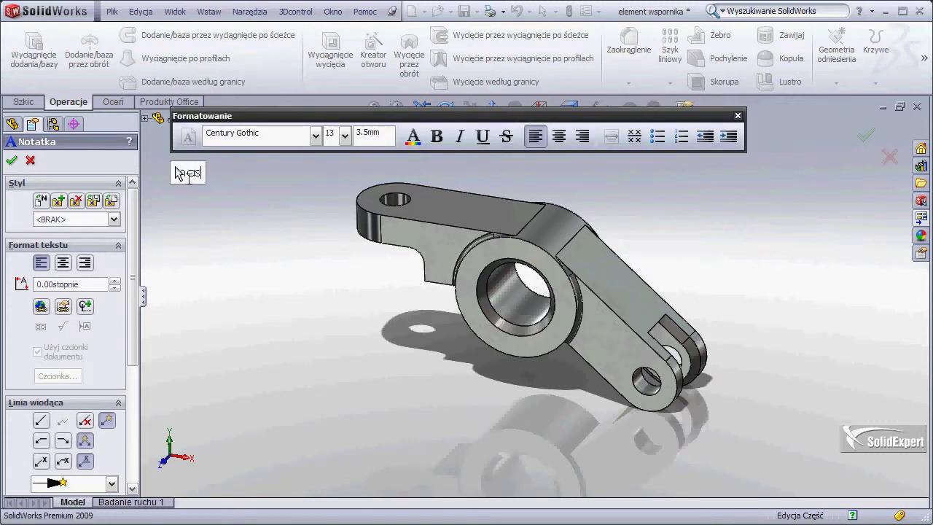
text(sa:)
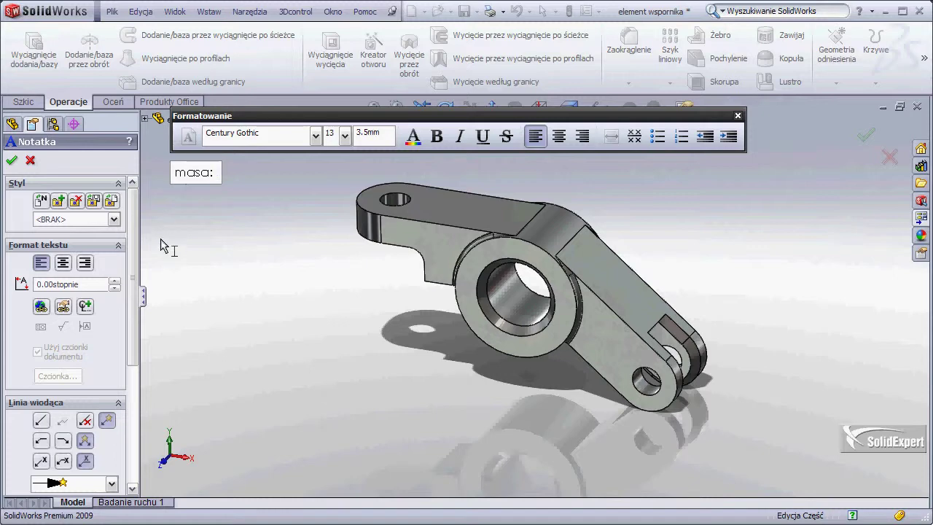
click(62, 309)
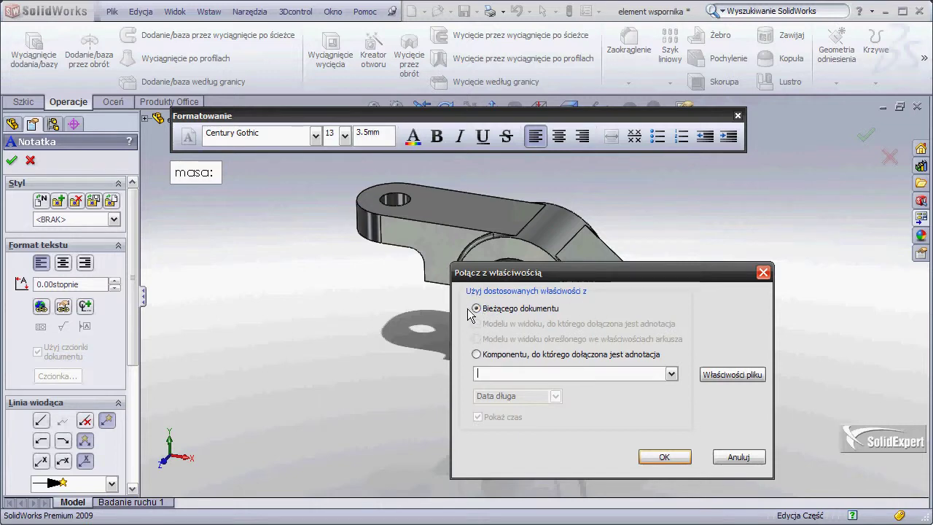
click(672, 374)
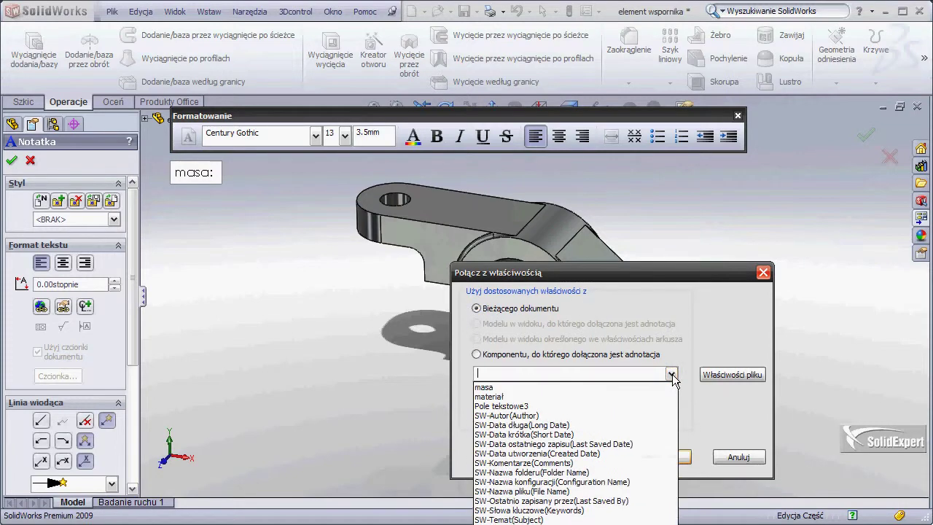
click(513, 386)
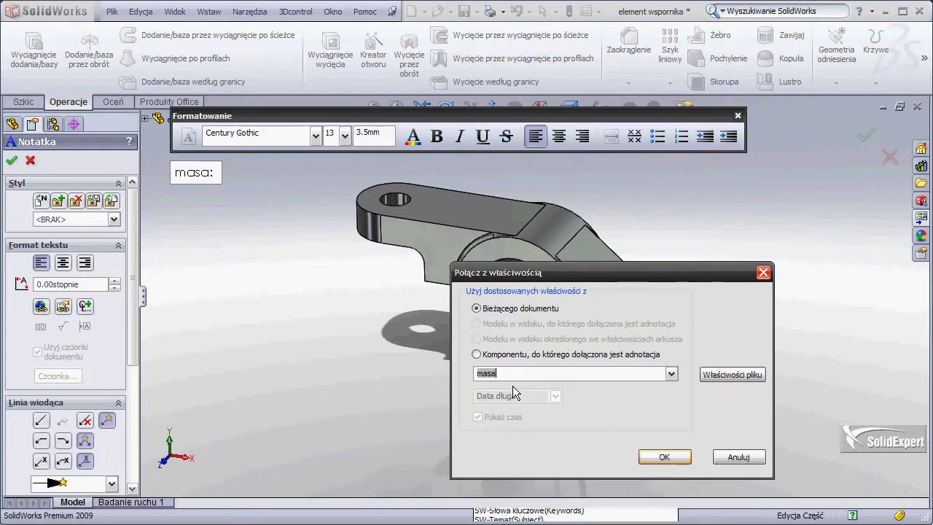
click(654, 456)
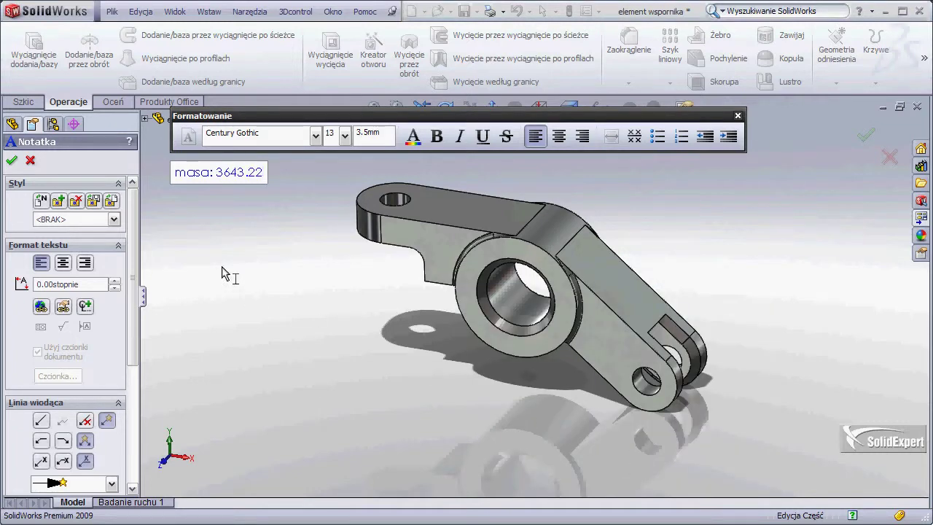
click(11, 160)
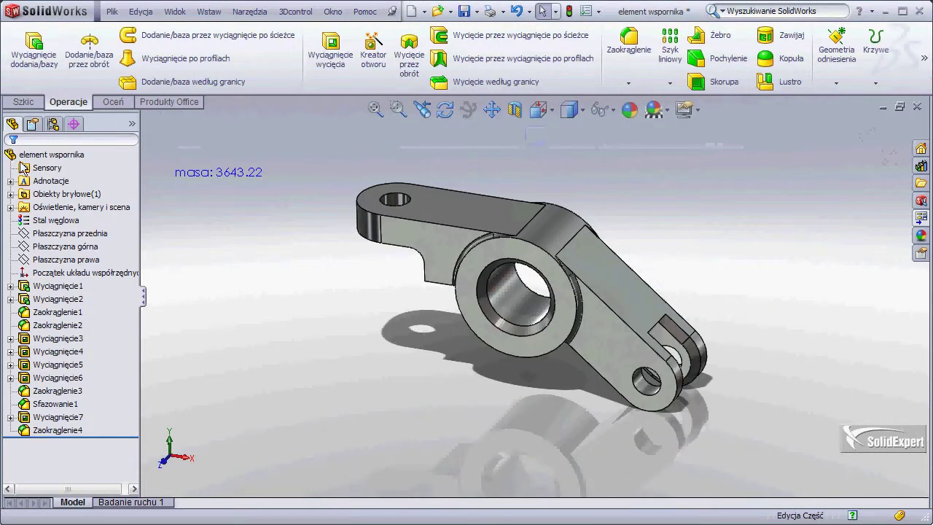
Change Wyciągnięcie1's 120 mm length to 150 mm and rebuild; mass becomes 4637.72
click(428, 233)
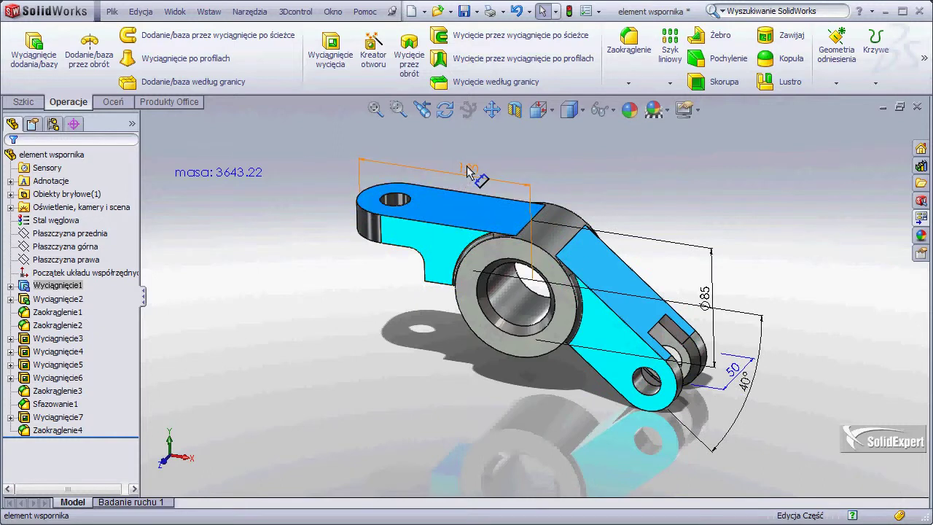
double_click(469, 171)
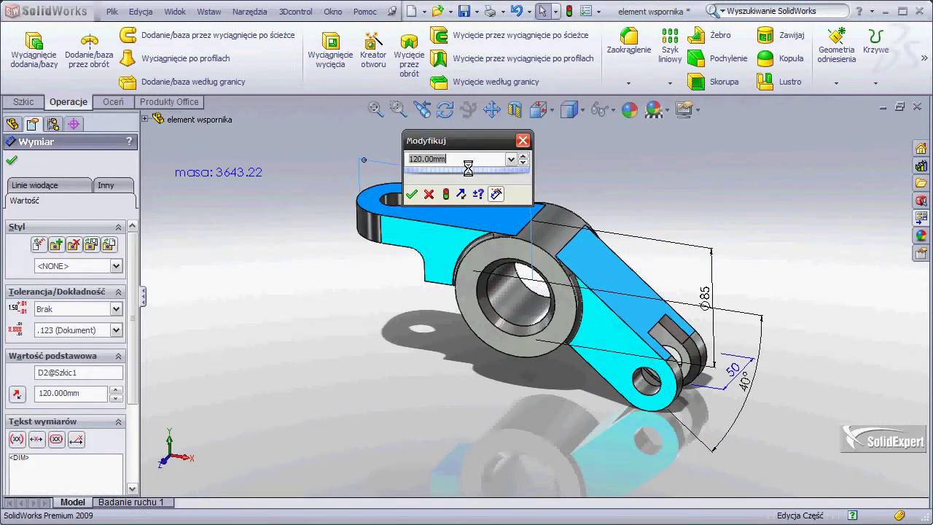
text(150)
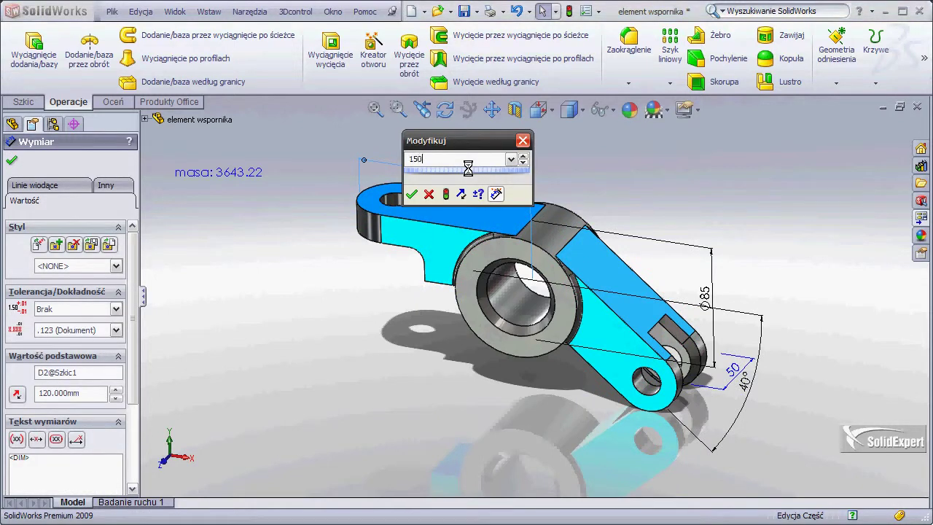
click(446, 194)
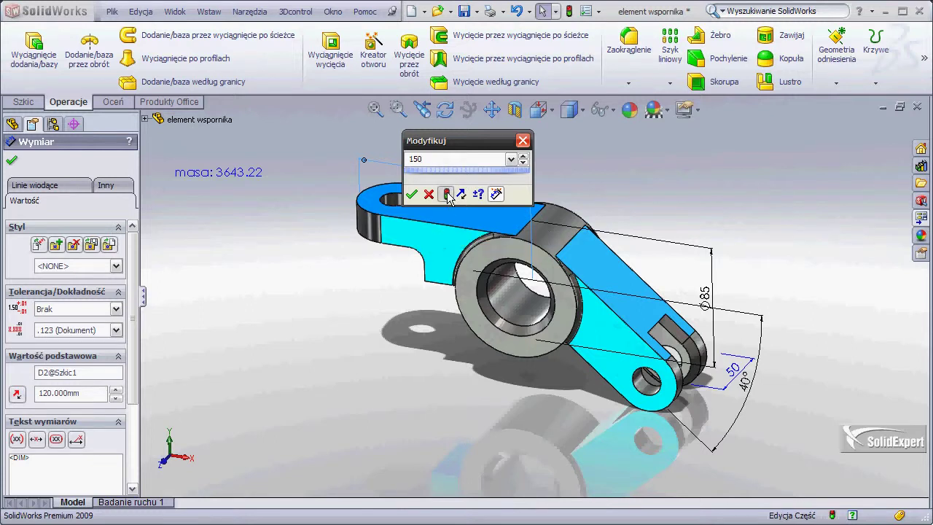
click(412, 194)
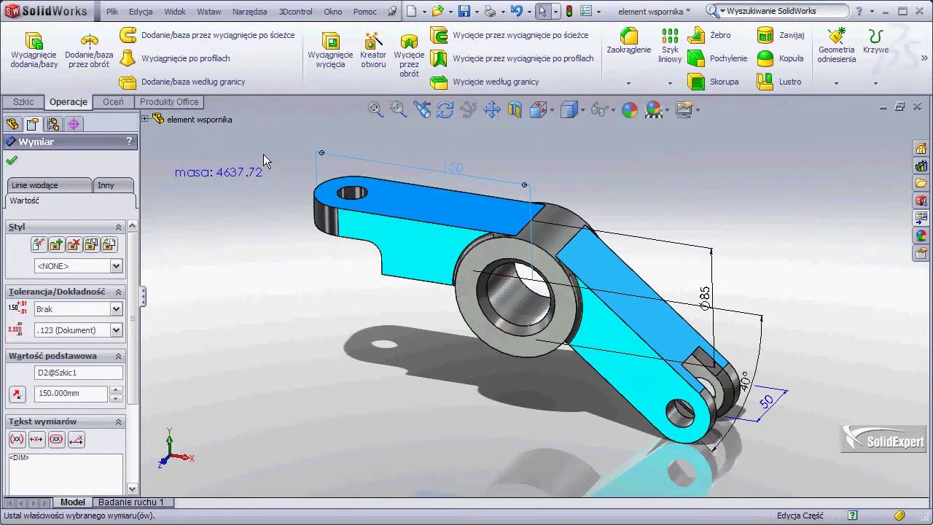
click(11, 160)
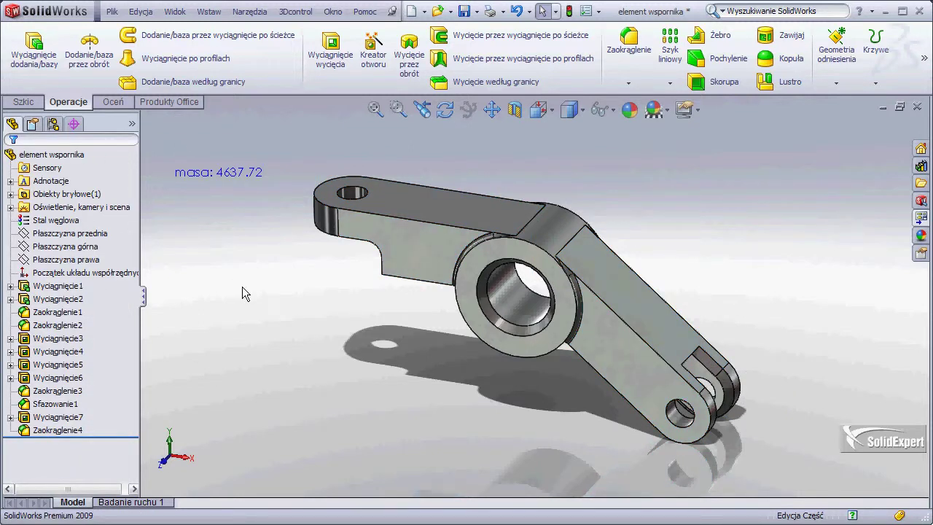
Switch to the bracket's drawing sheet Arkusz1 and bring up the Format arkusza1 options
key(ctrl+Tab)
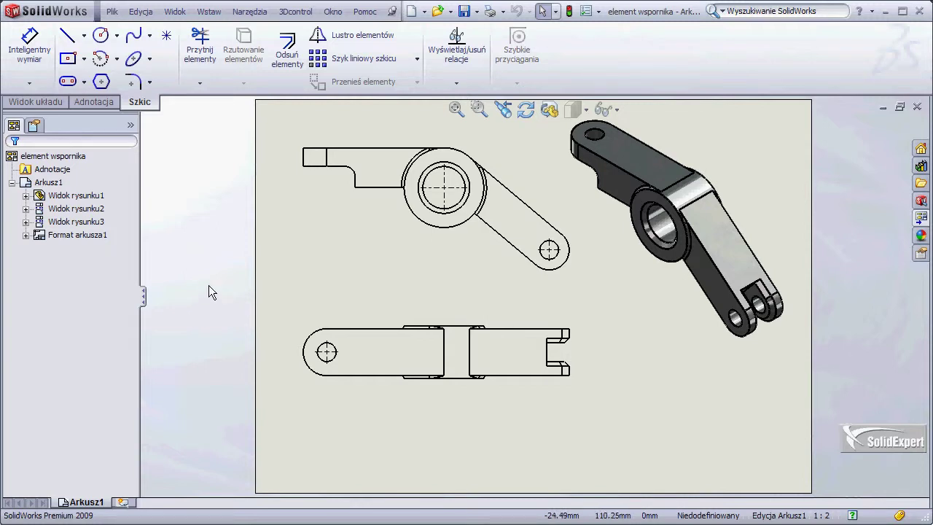
right_click(80, 239)
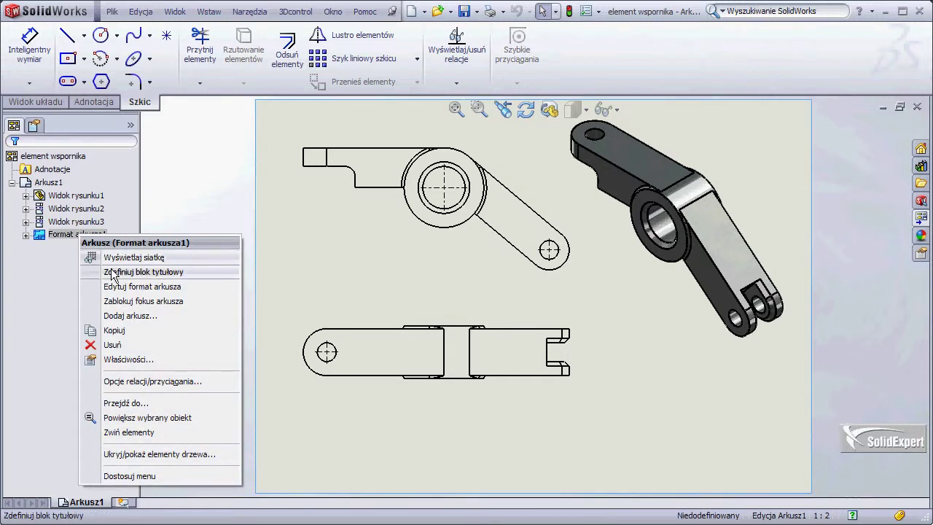
Edit the sheet format and draw a corner-rectangle border just inside the sheet edges
click(192, 286)
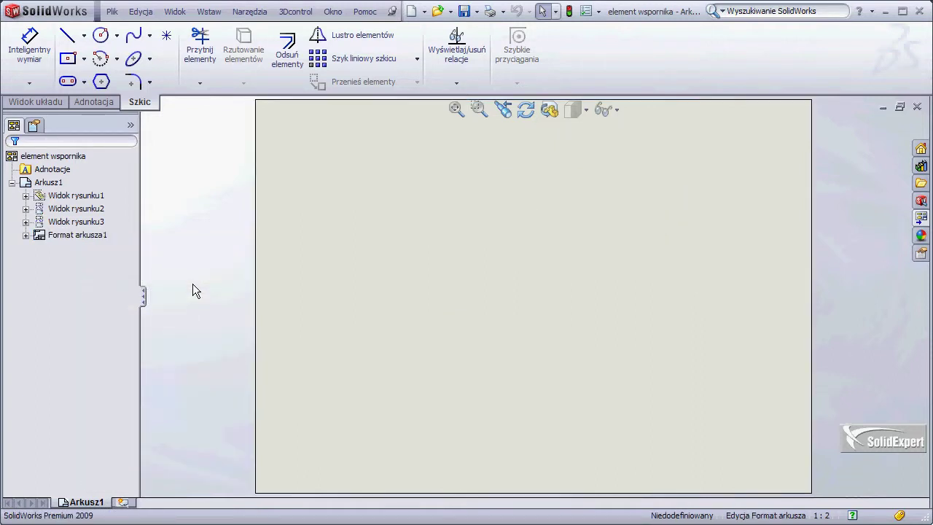
click(84, 58)
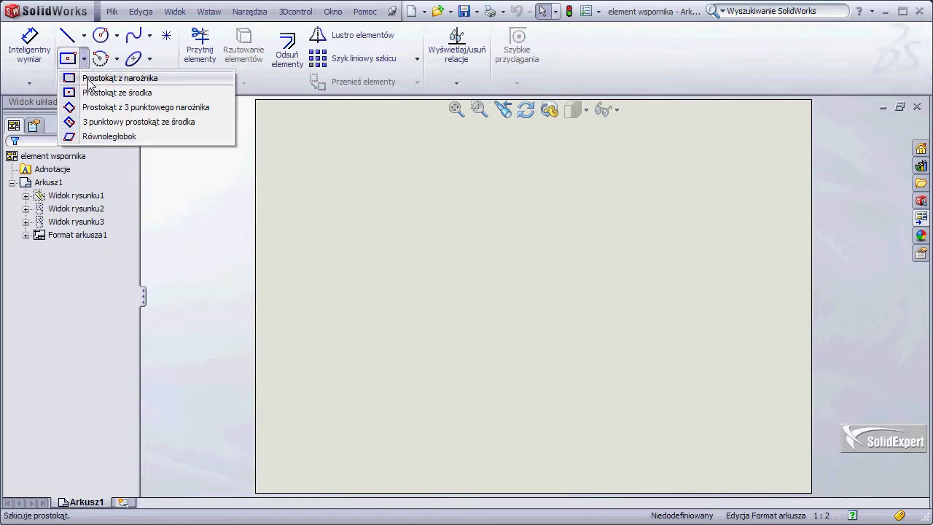
click(109, 75)
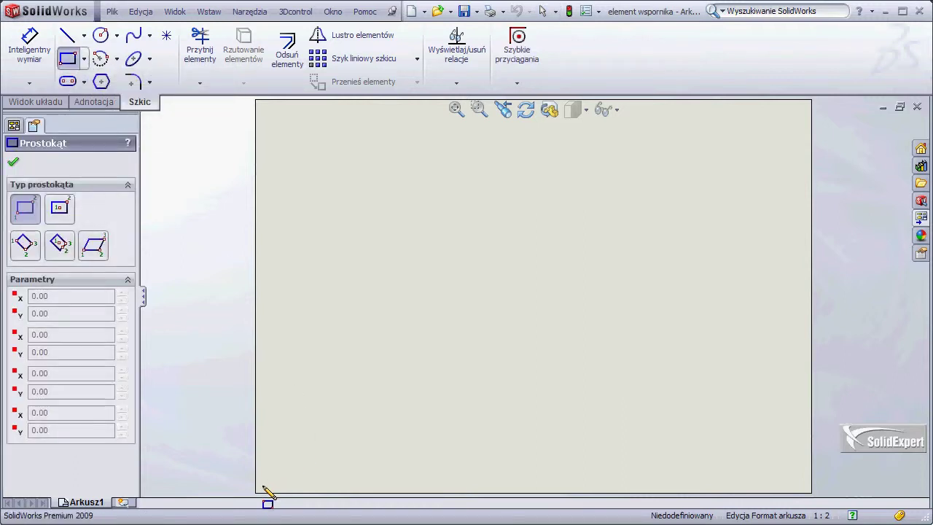
drag(263, 485, 803, 106)
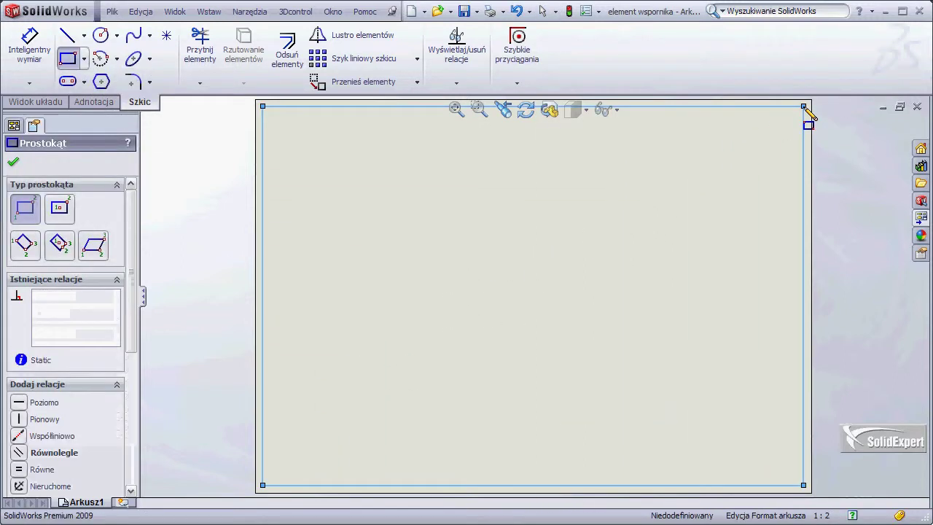
Sketch the title block grid of lines in the border's lower-right corner
click(68, 35)
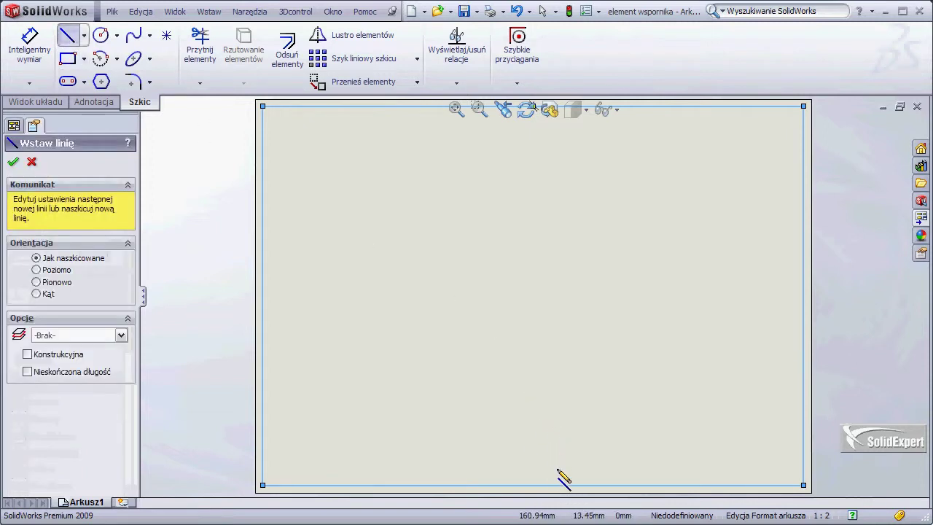
click(533, 485)
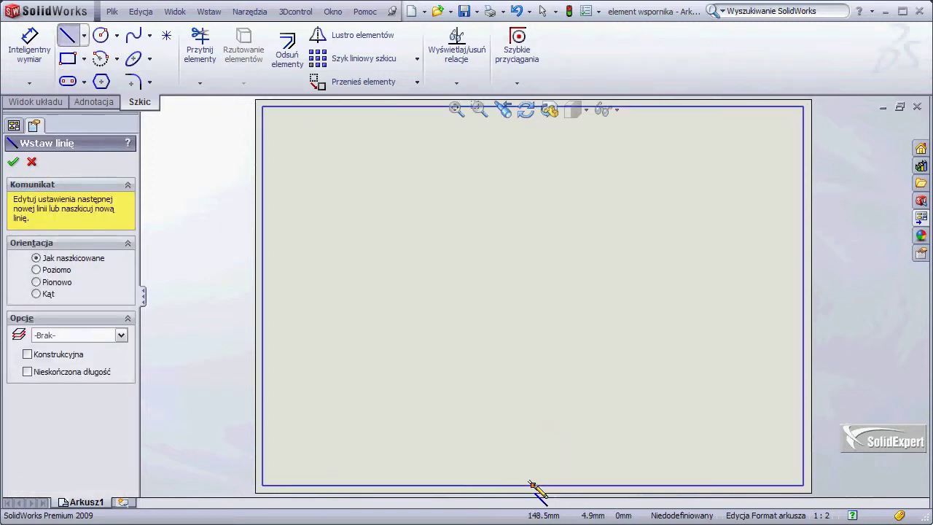
click(533, 367)
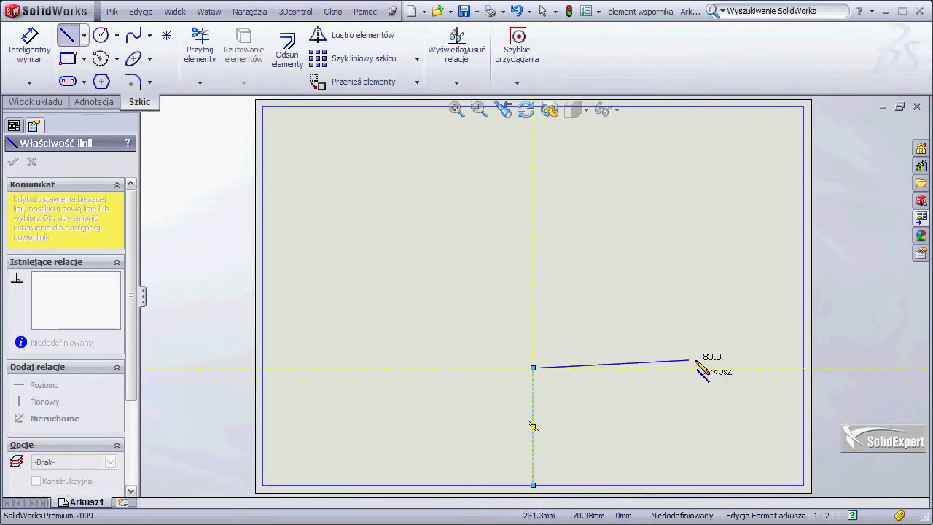
double_click(804, 368)
click(668, 367)
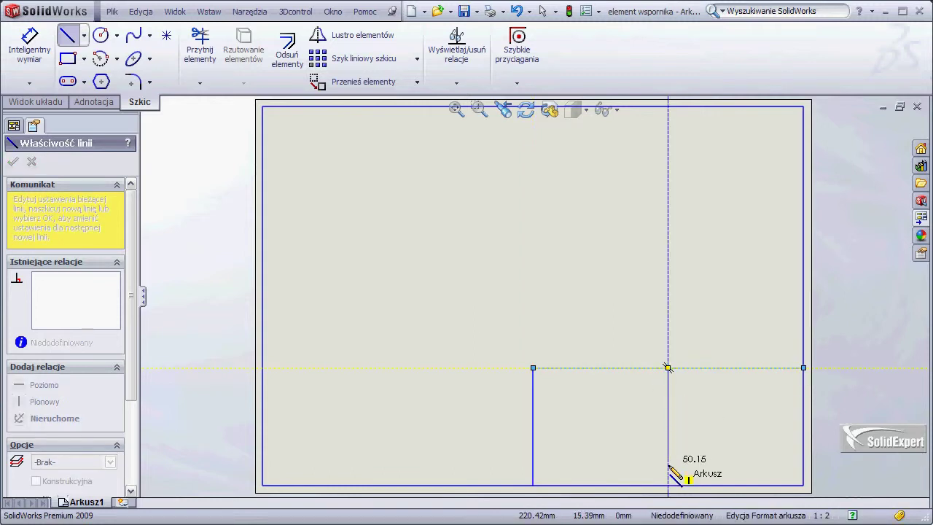
double_click(668, 485)
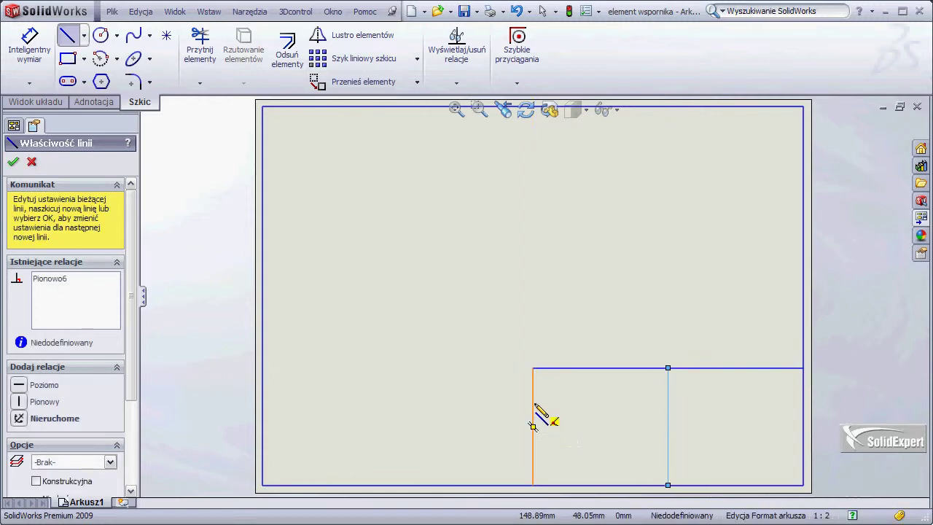
click(533, 426)
double_click(668, 403)
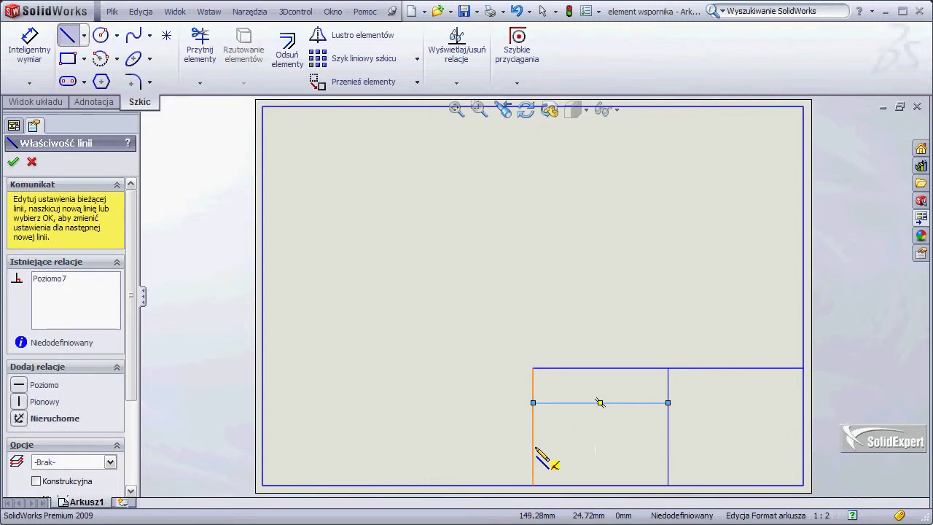
double_click(804, 446)
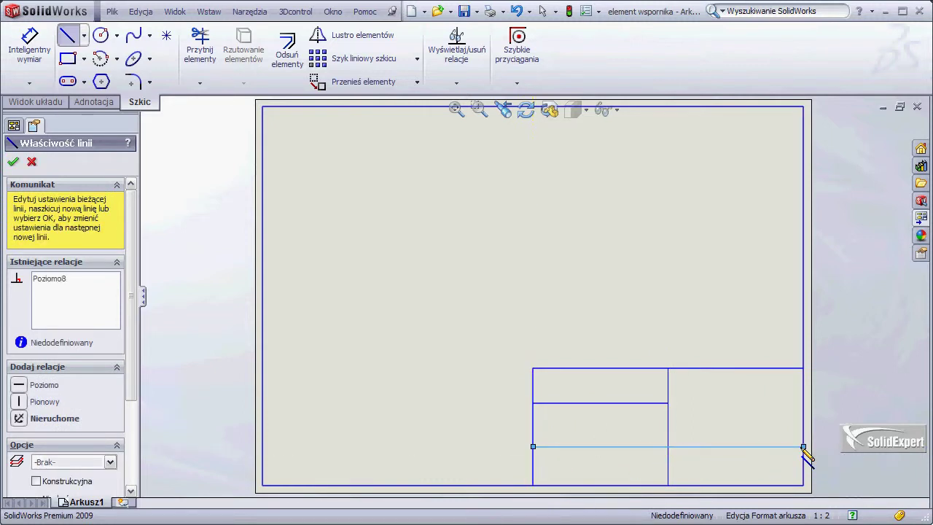
key(Escape)
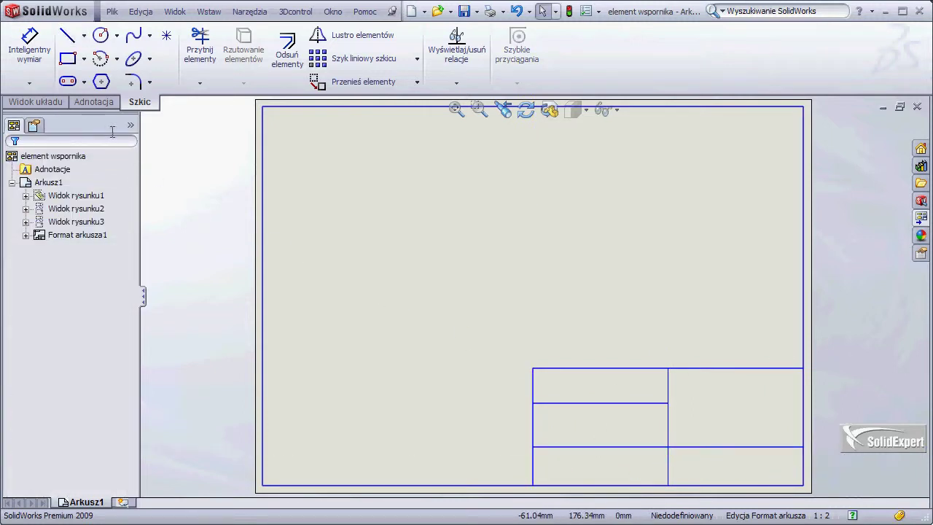
Add a 'materiał:' note in the top-left title cell linked to the model's materiał property
click(93, 102)
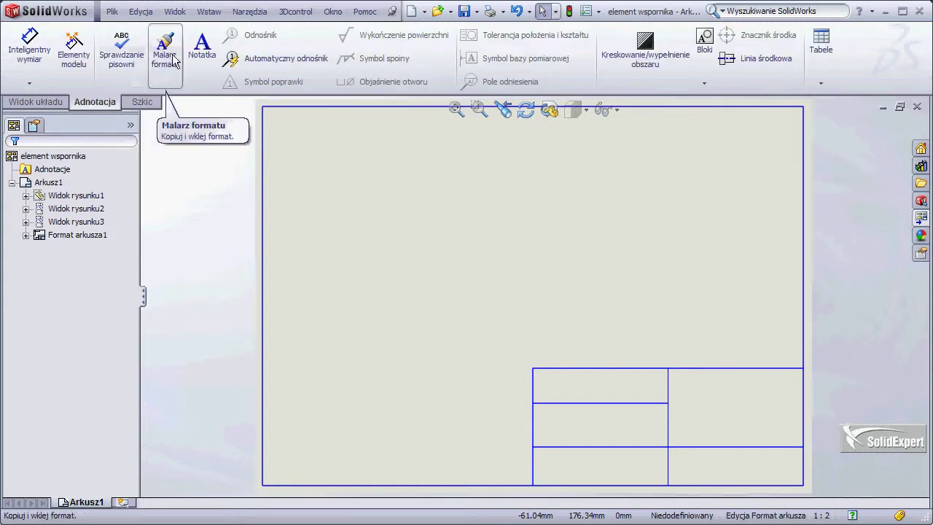
click(195, 53)
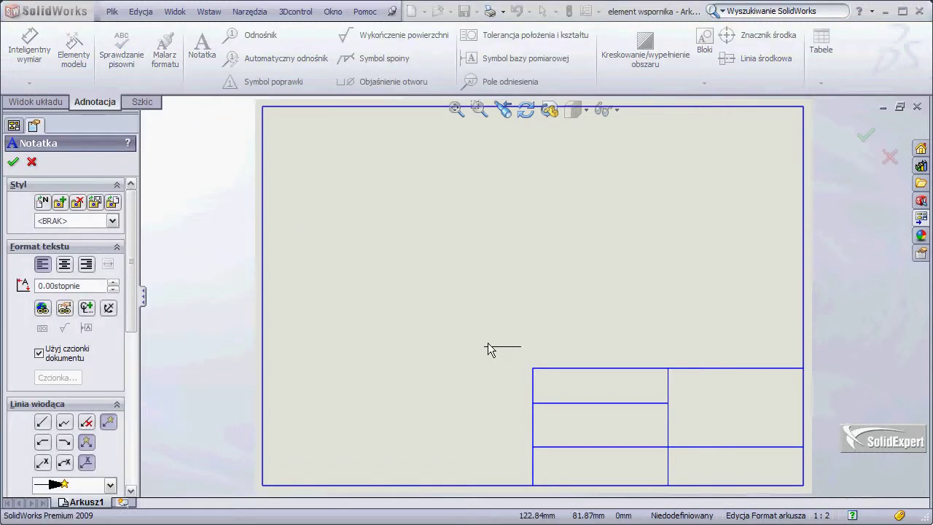
click(541, 386)
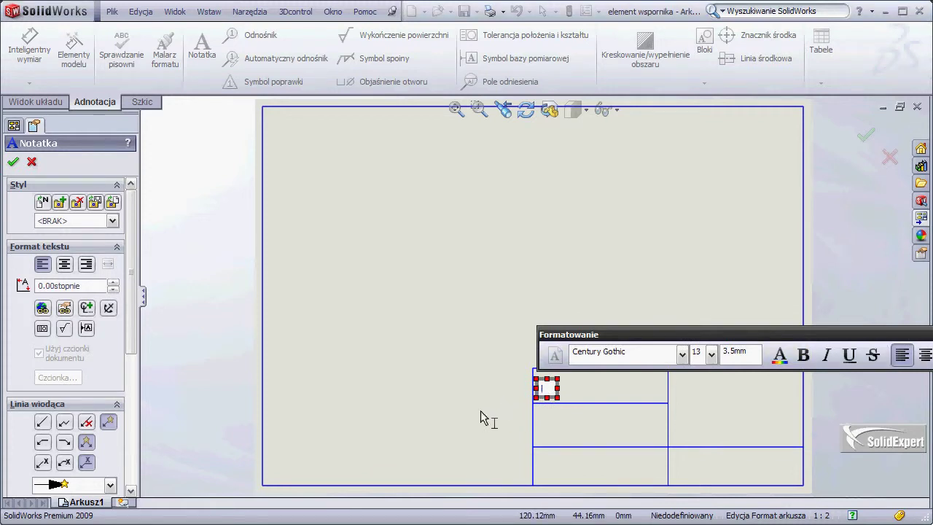
text(material)
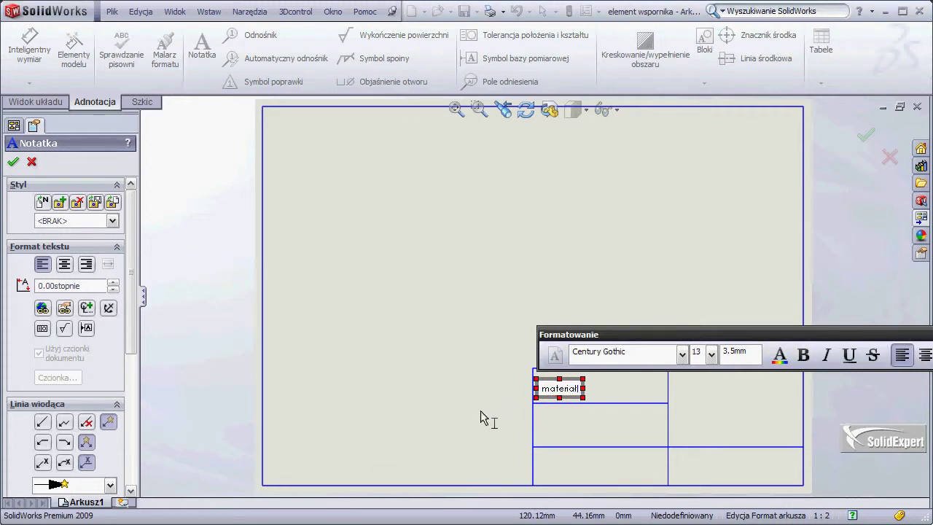
text(:)
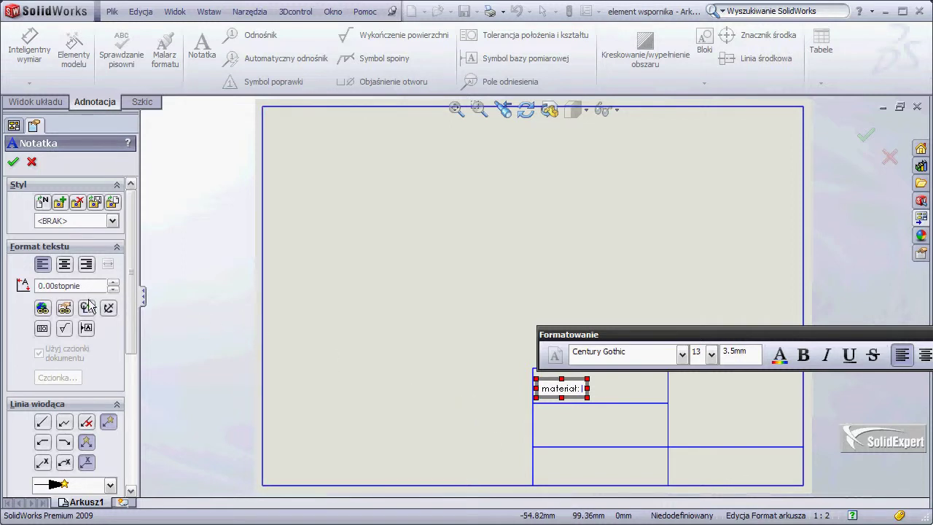
click(65, 309)
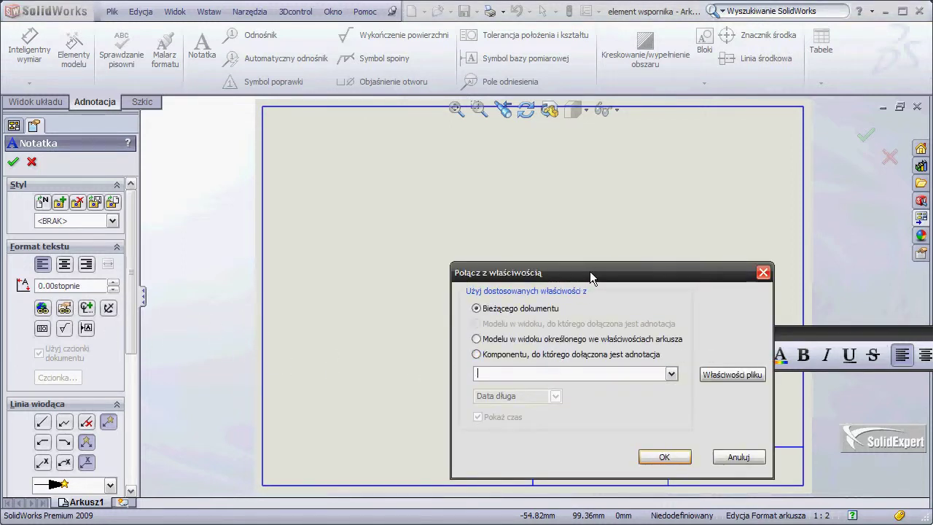
mouse_move(585, 271)
mouse_down()
mouse_move(584, 246)
mouse_move(573, 240)
mouse_move(394, 213)
mouse_up()
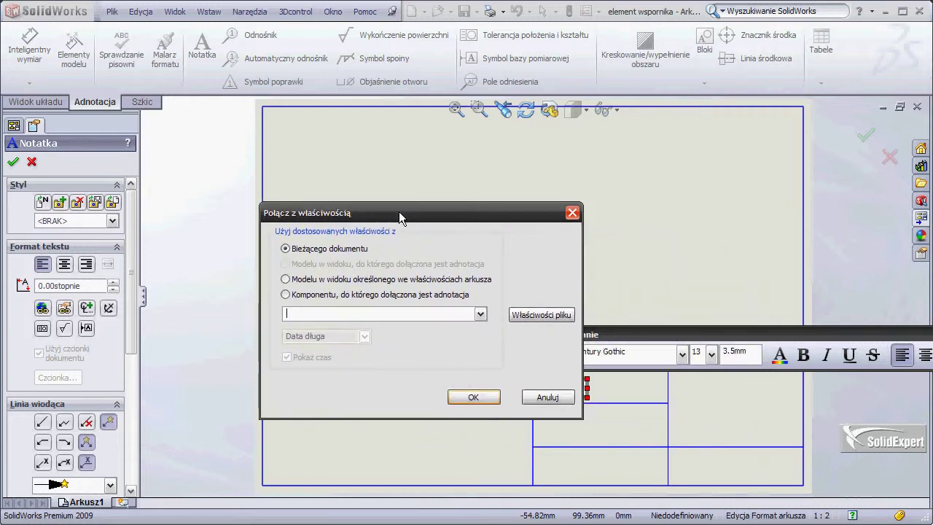
click(285, 279)
click(481, 315)
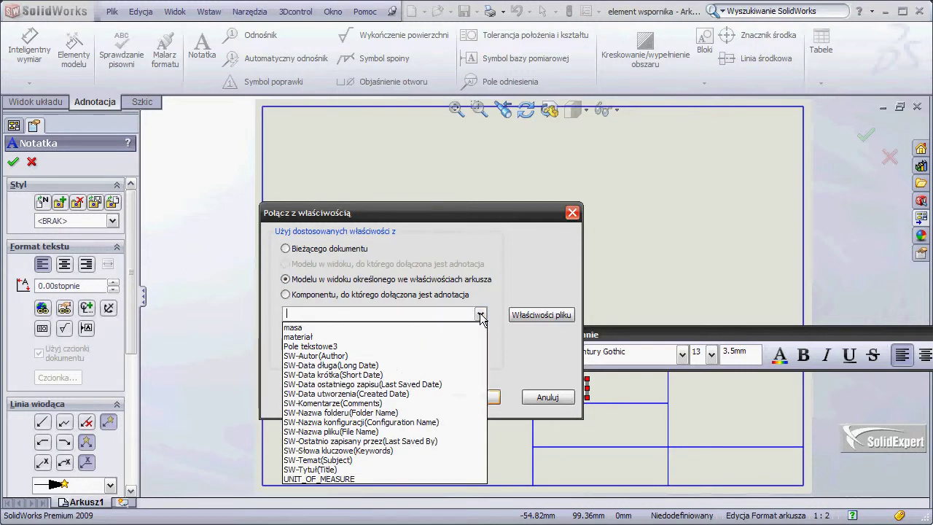
click(323, 337)
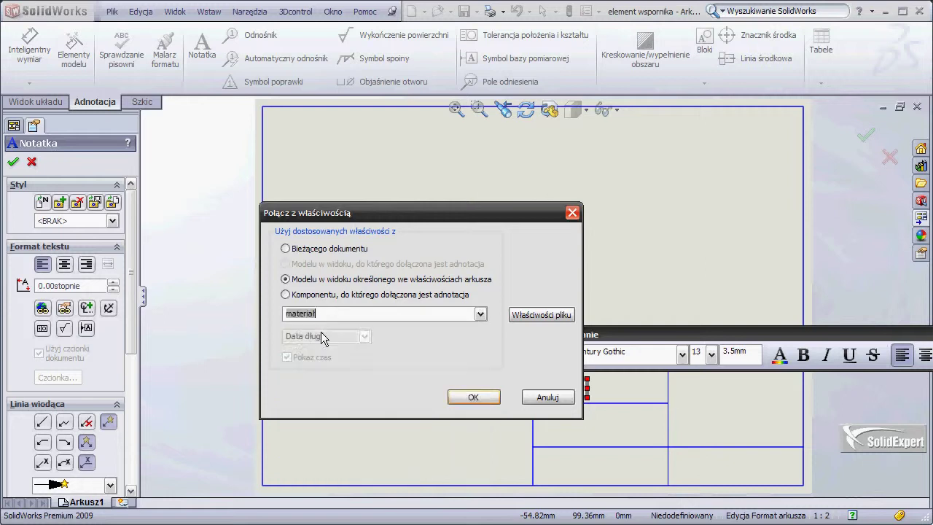
click(480, 398)
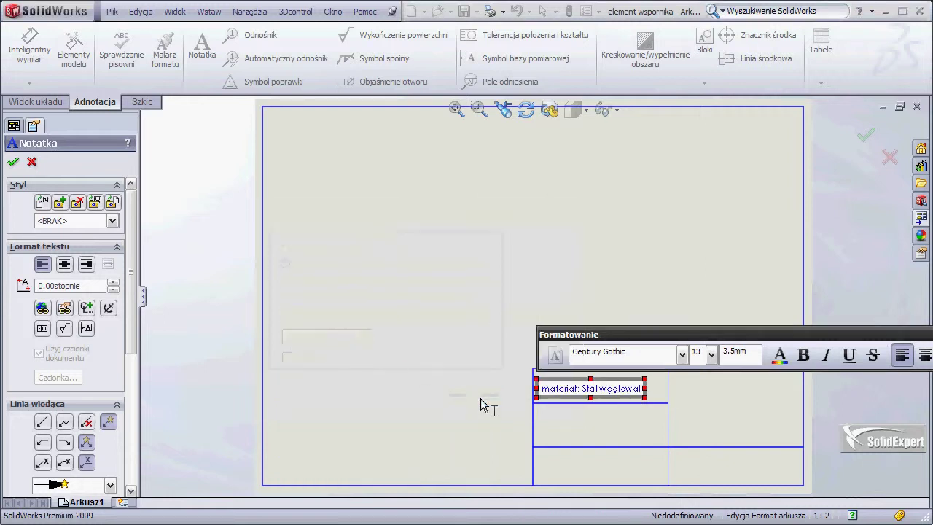
click(542, 422)
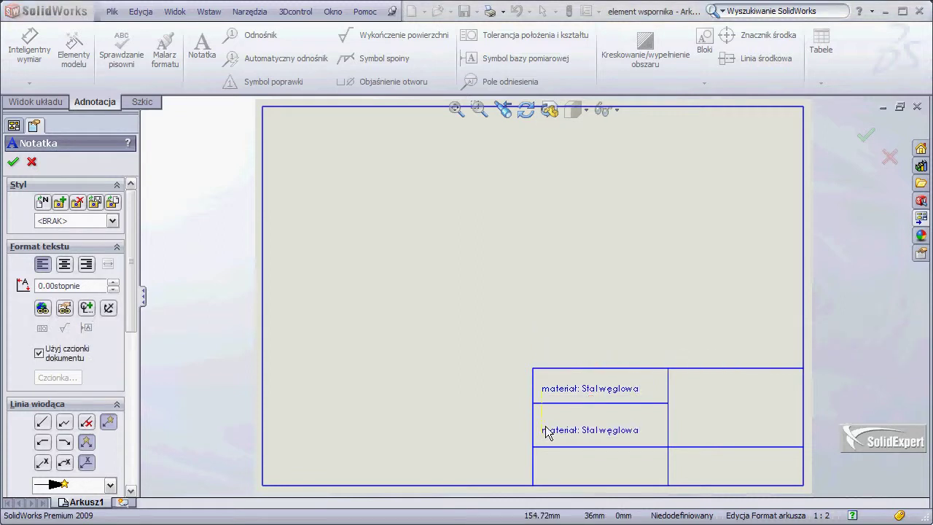
In the cell below, replace the copied text with 'masa:' linked to the model's masa (4637.72)
click(541, 427)
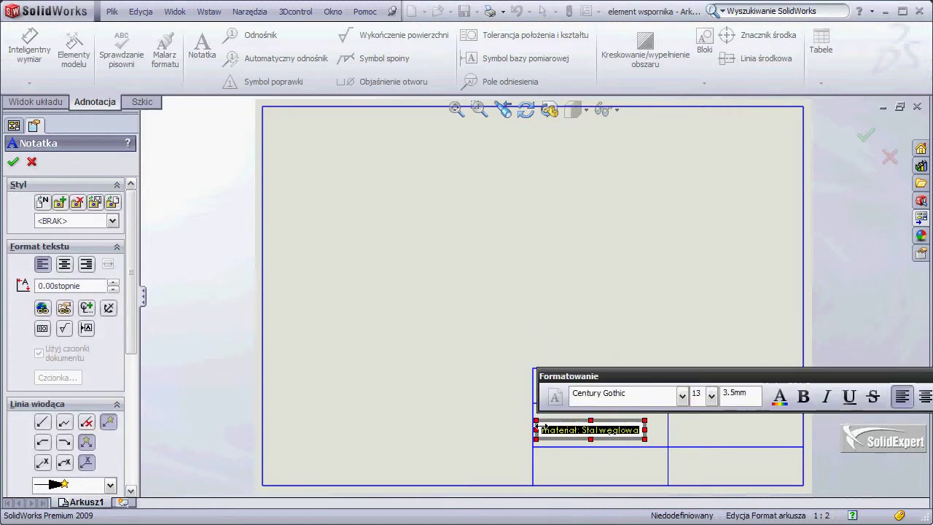
click(640, 430)
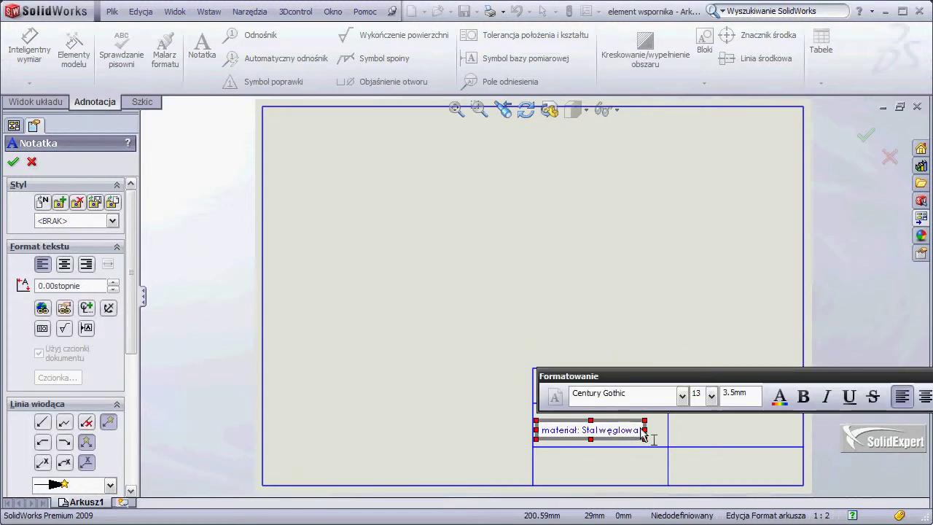
key(BackSpace)
key(BackSpace)
key(BackSpace)
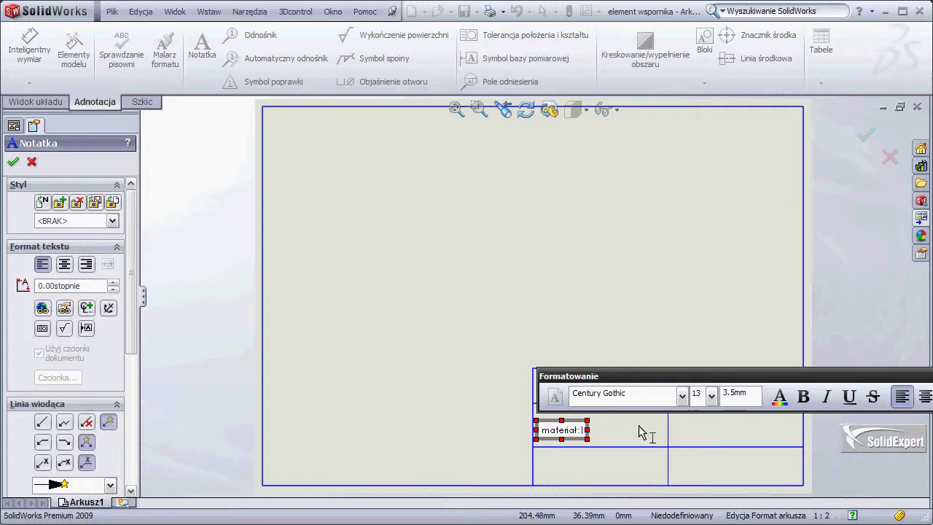
key(BackSpace)
key(BackSpace)
key(BackSpace)
key(BackSpace)
key(BackSpace)
key(BackSpace)
key(BackSpace)
key(BackSpace)
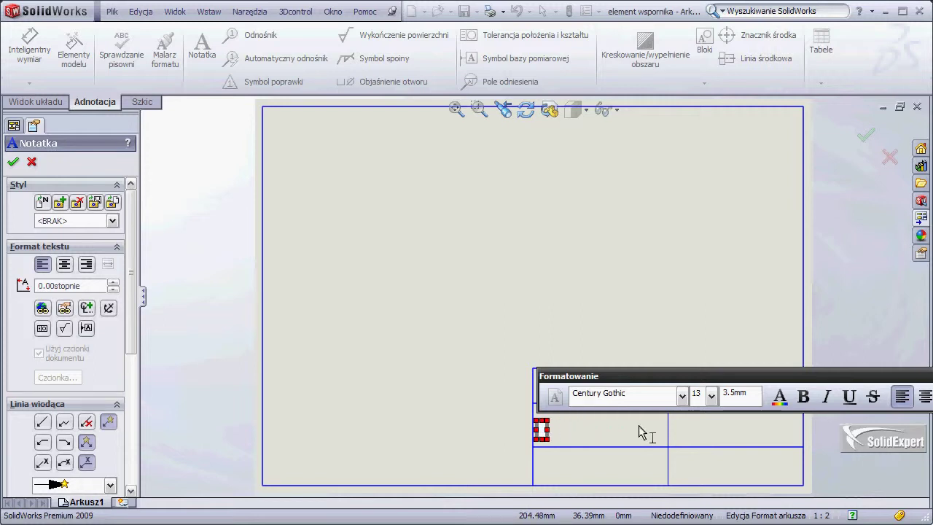
text(masa)
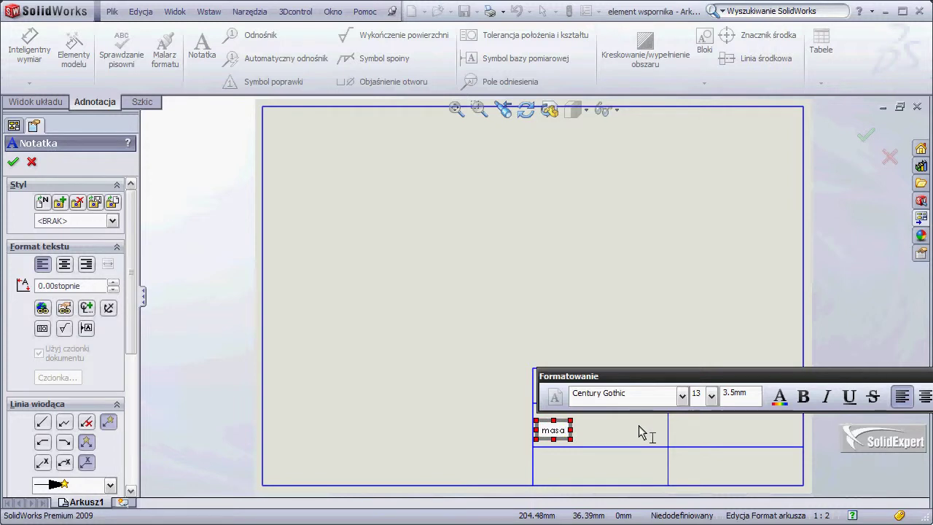
text(:)
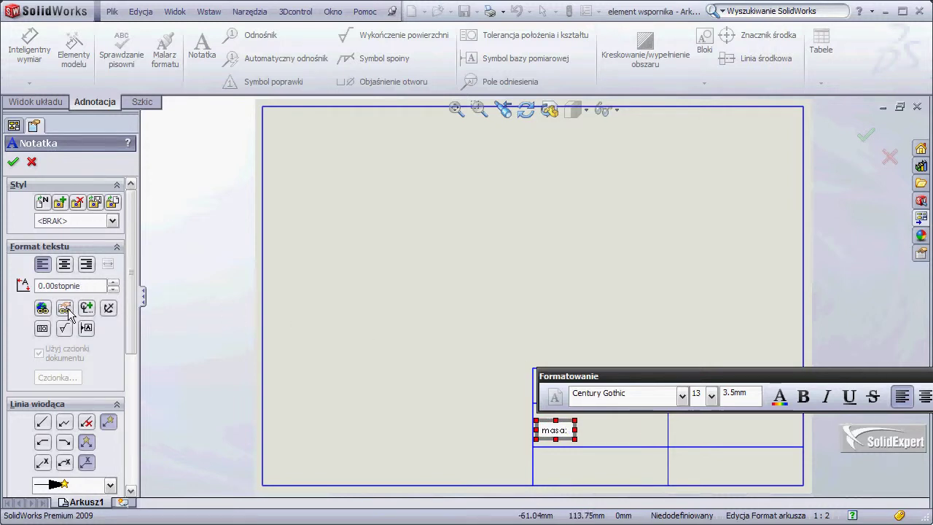
click(67, 309)
click(366, 279)
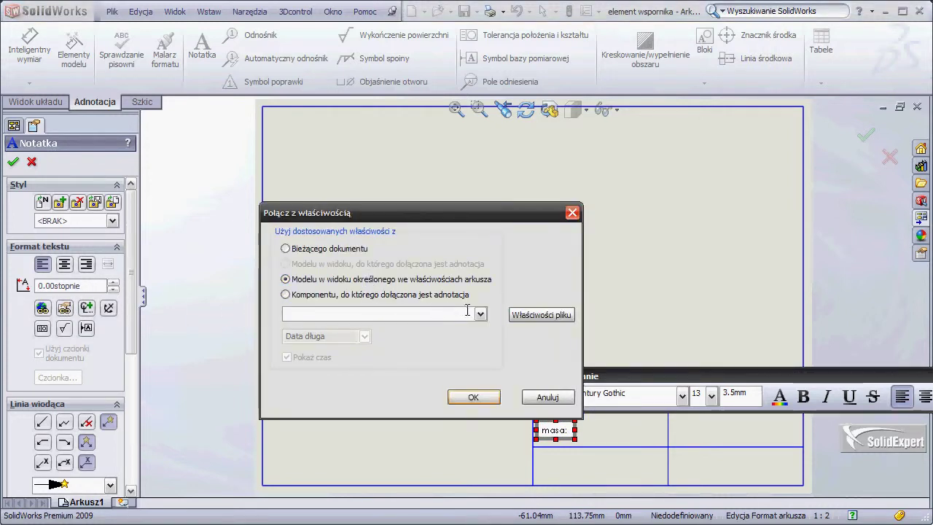
click(481, 314)
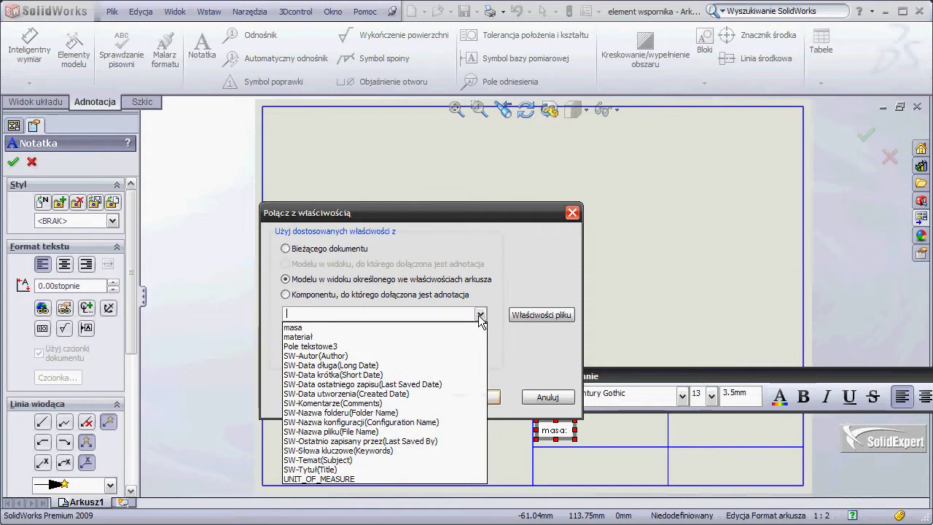
click(397, 329)
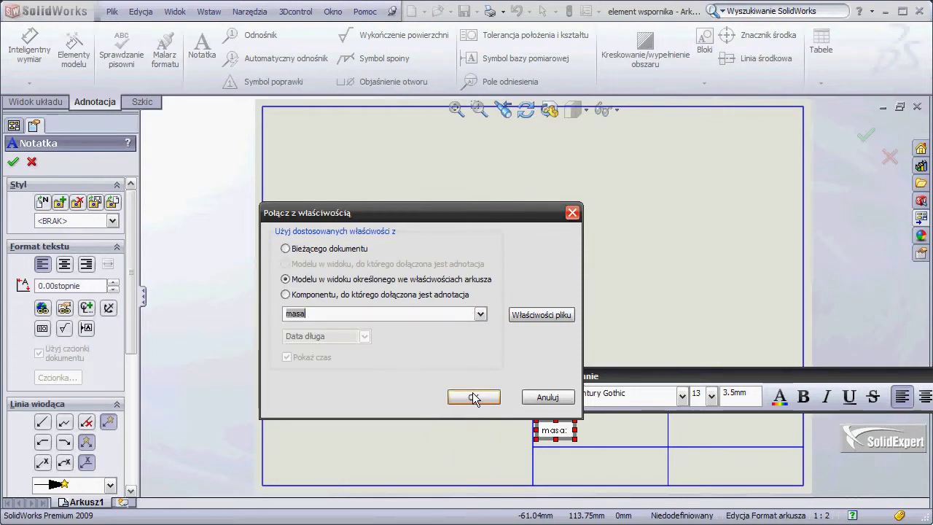
click(473, 397)
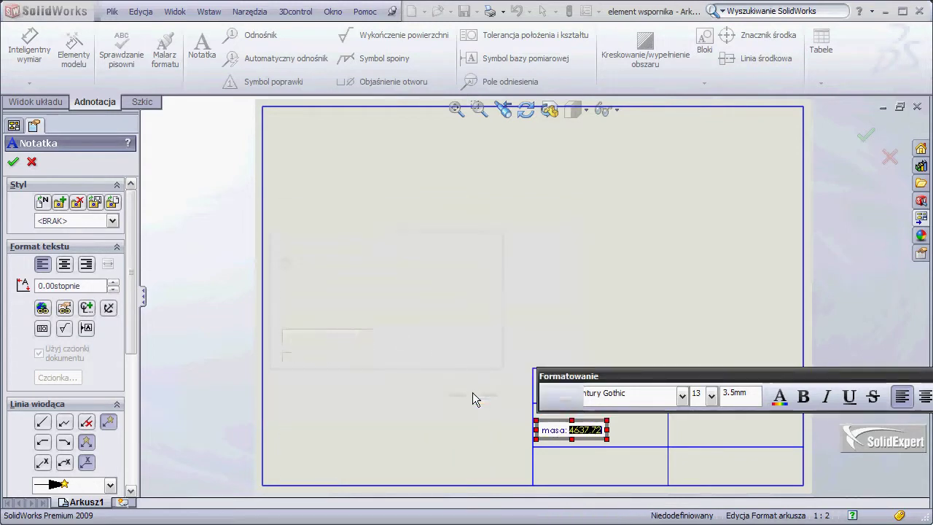
click(554, 472)
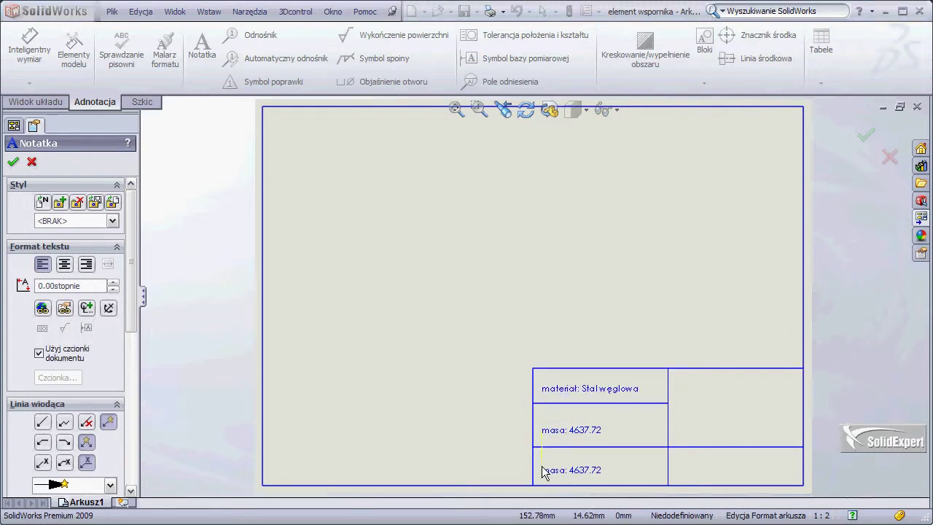
Place a 'wykonał' note in the bottom-left cell and delete its mistaken file-name link
click(543, 466)
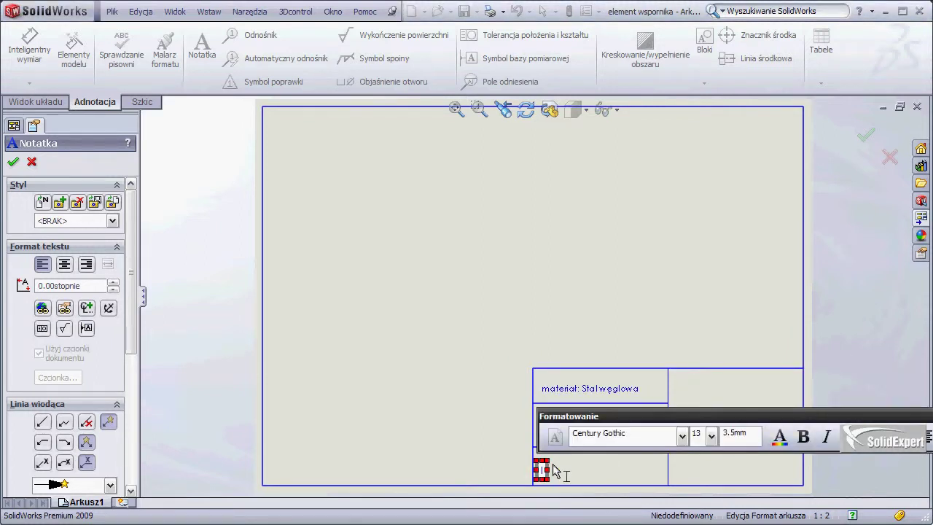
text(wyk)
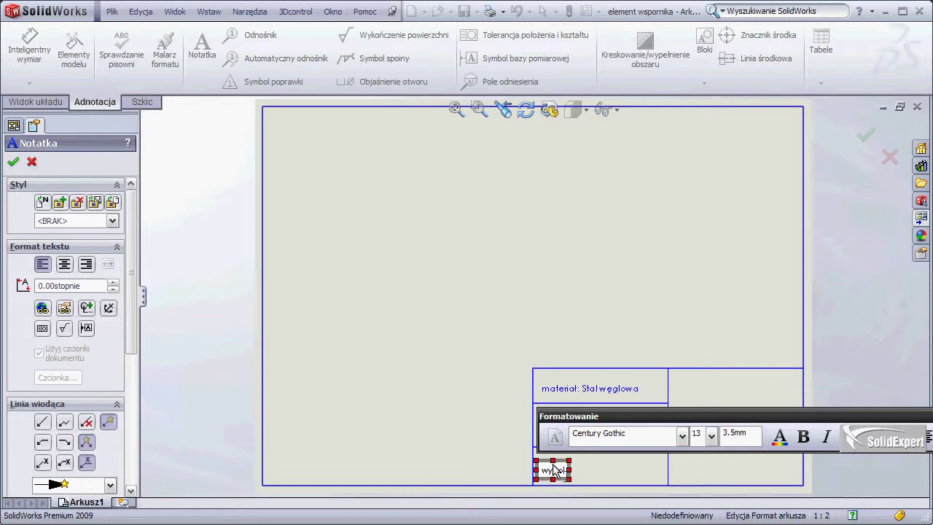
text(onał:)
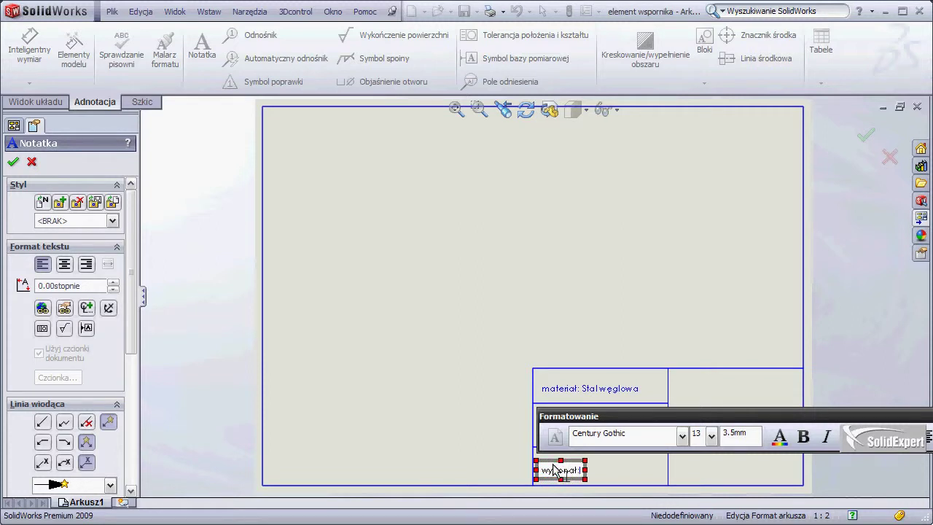
click(64, 308)
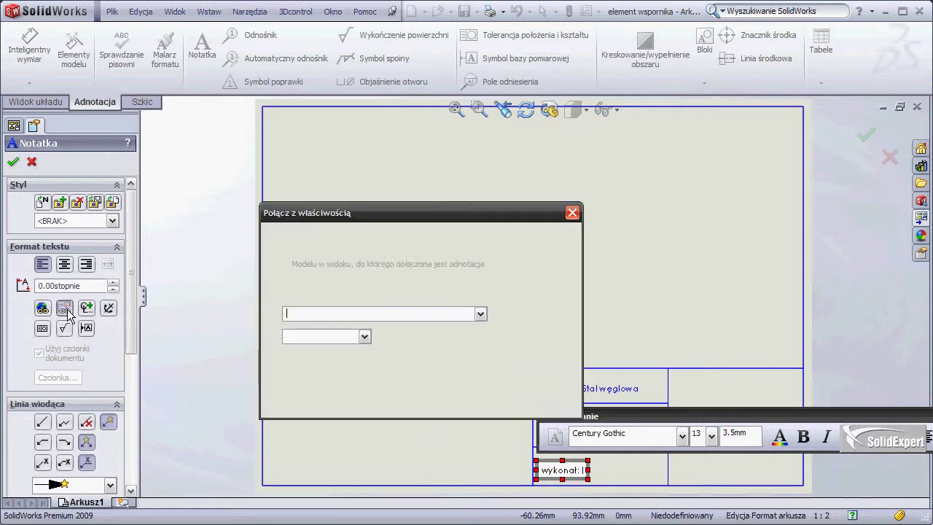
click(481, 314)
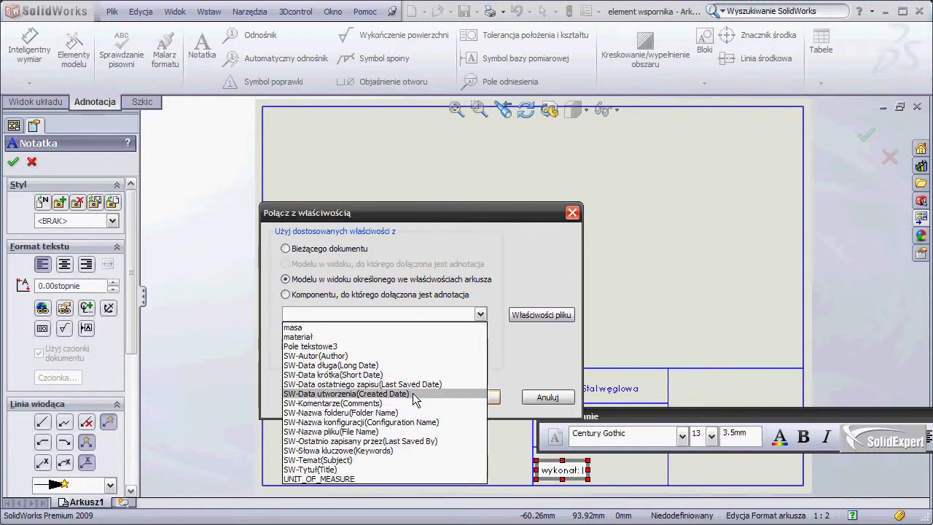
click(382, 431)
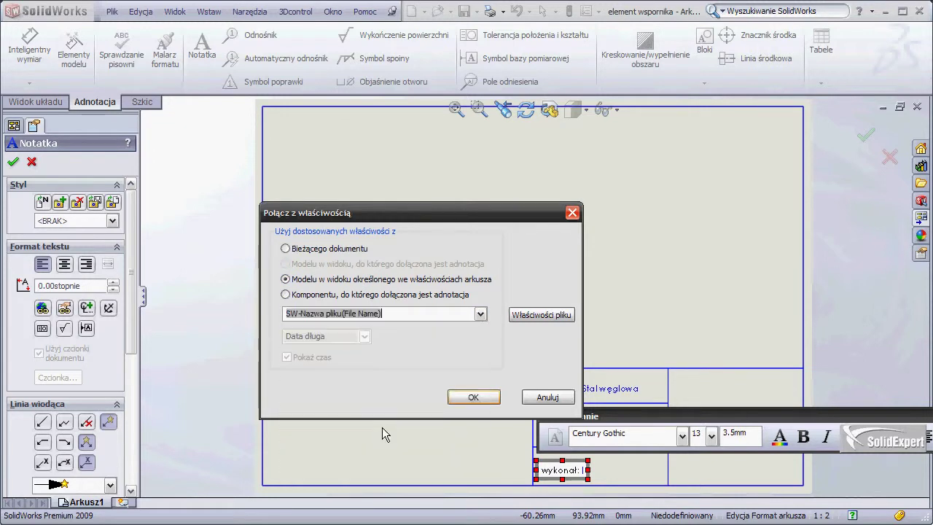
click(471, 400)
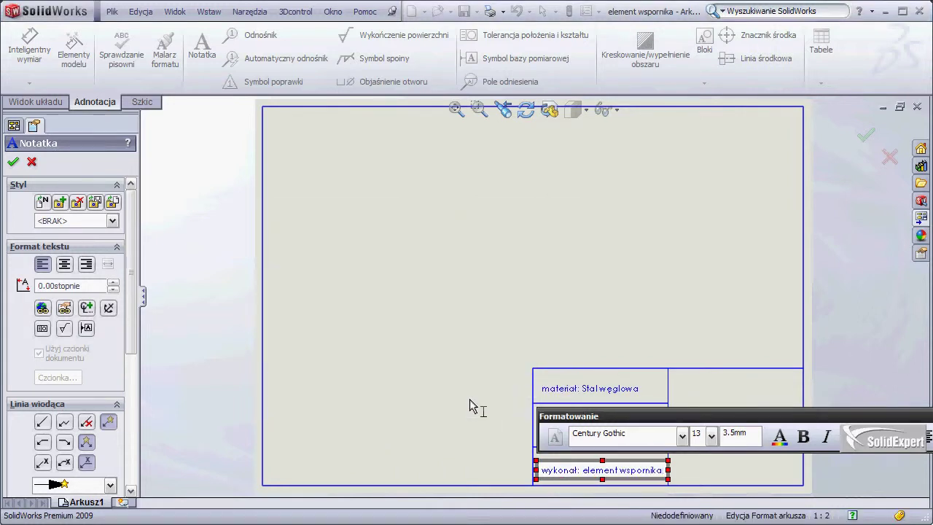
click(603, 471)
key(Delete)
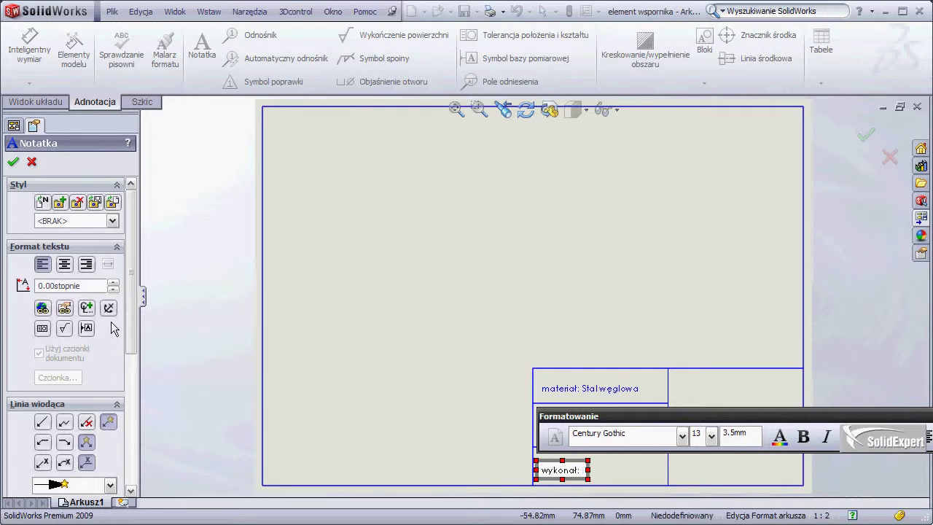
Link the wykonał note to the model's author property instead
click(65, 309)
click(461, 280)
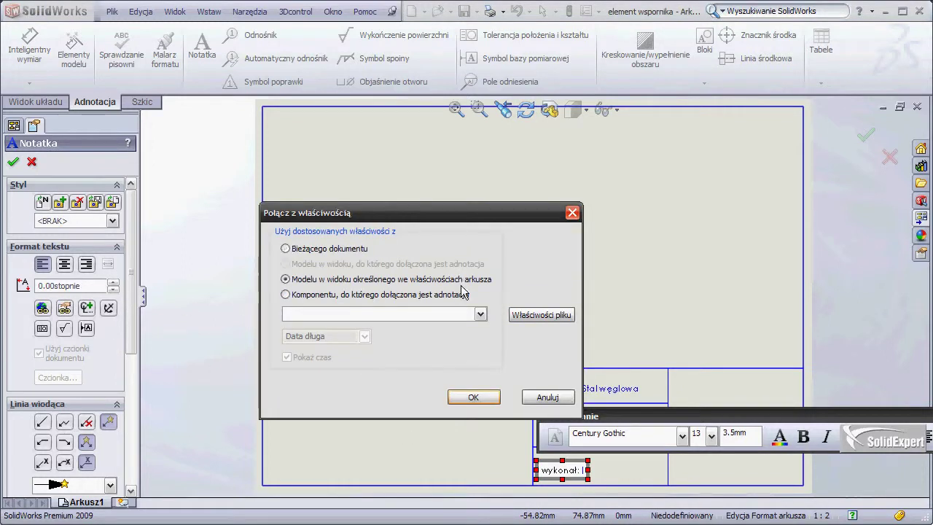
click(481, 314)
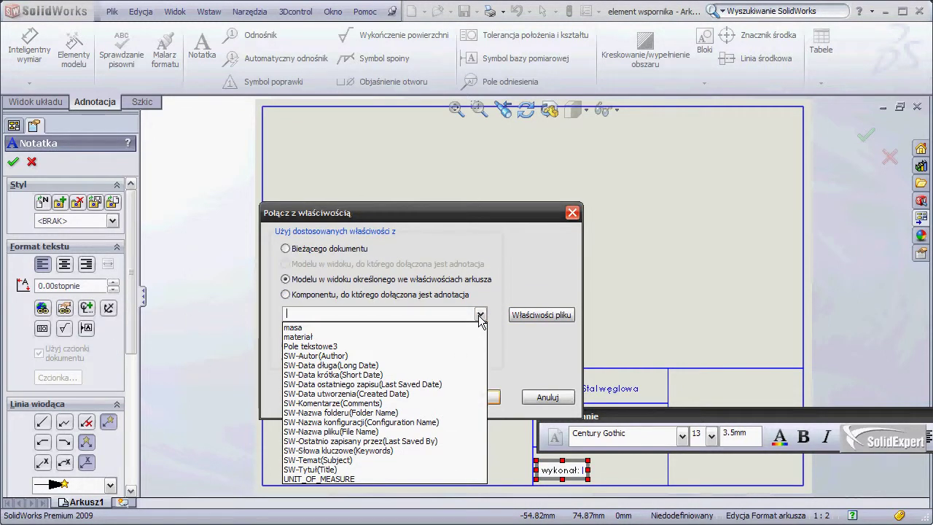
click(382, 353)
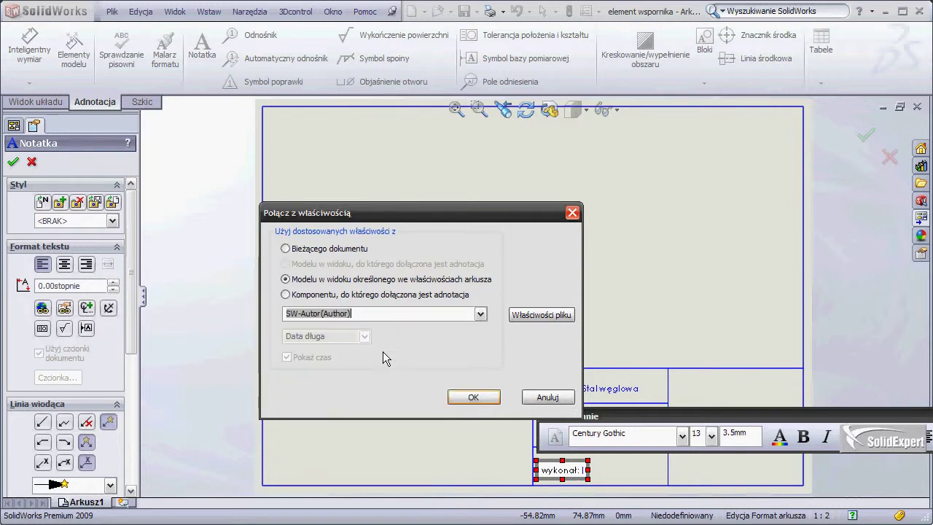
click(471, 396)
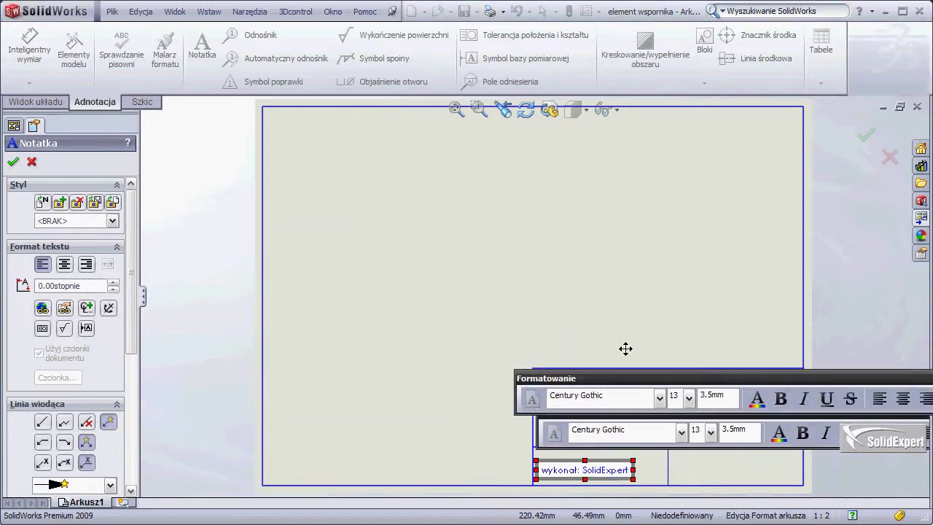
click(690, 411)
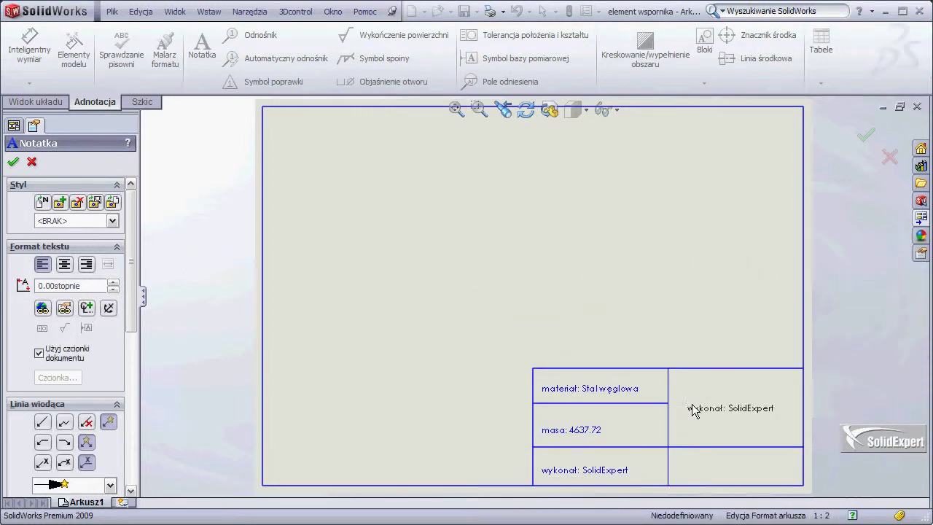
Add a 20-point note in the right-hand cell, linked to SW-File Name so it reads 'element wspornika'
click(693, 410)
key(Delete)
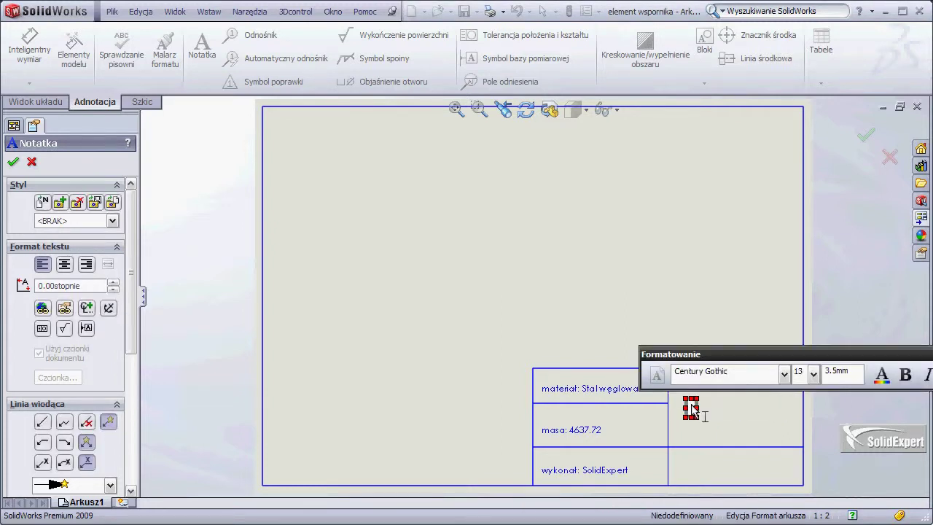
click(814, 373)
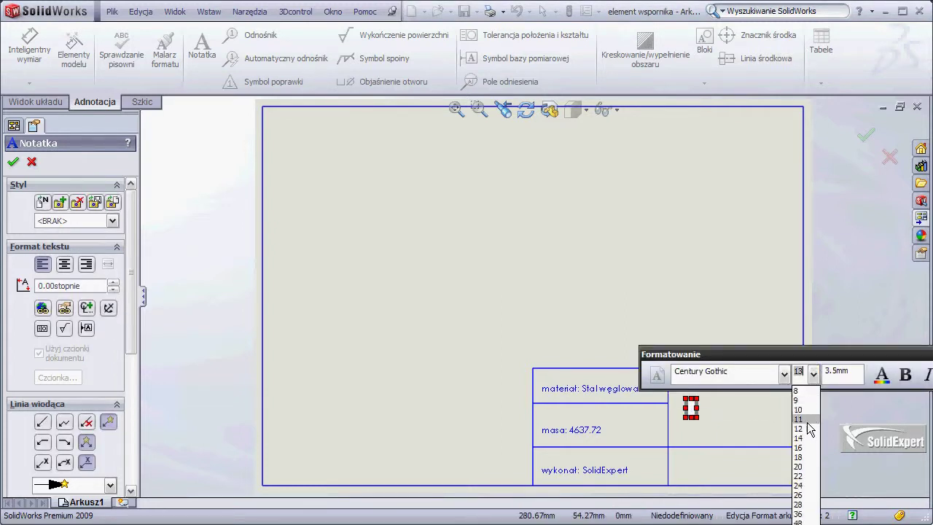
click(799, 466)
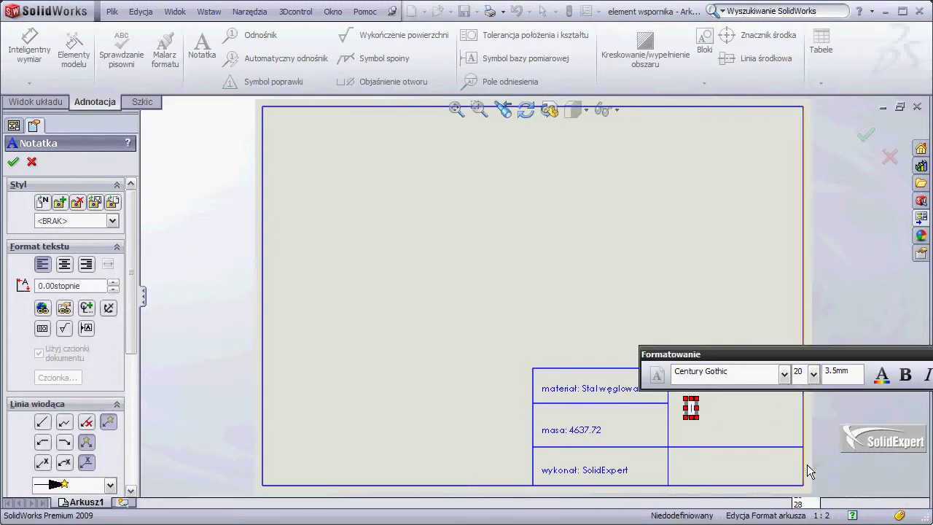
click(65, 309)
click(392, 284)
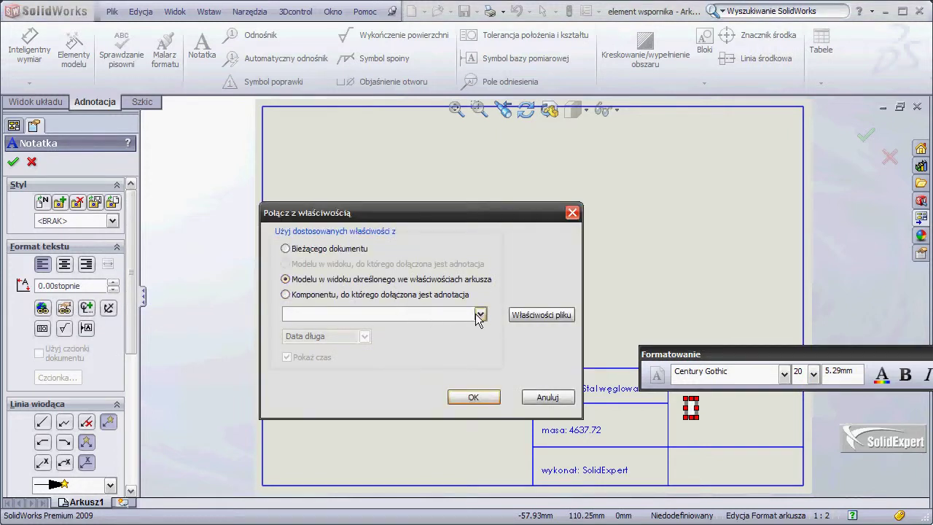
click(481, 313)
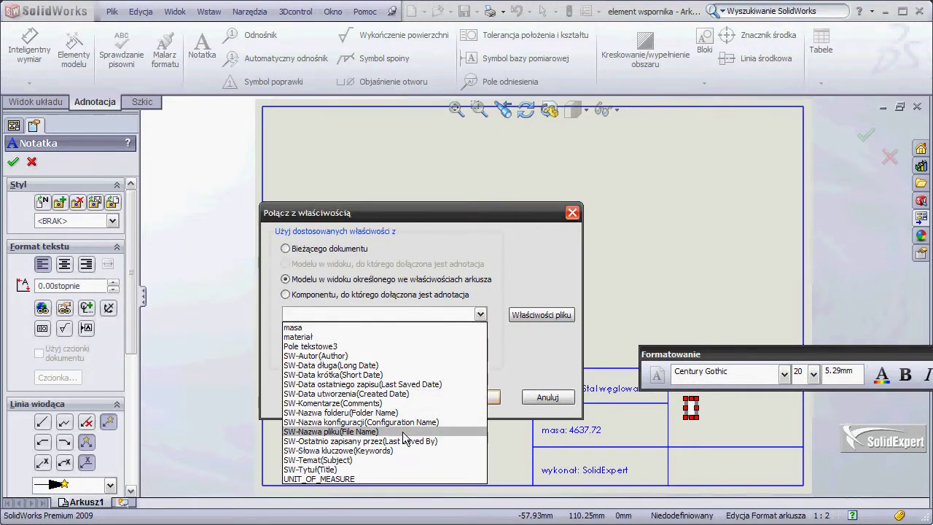
click(400, 434)
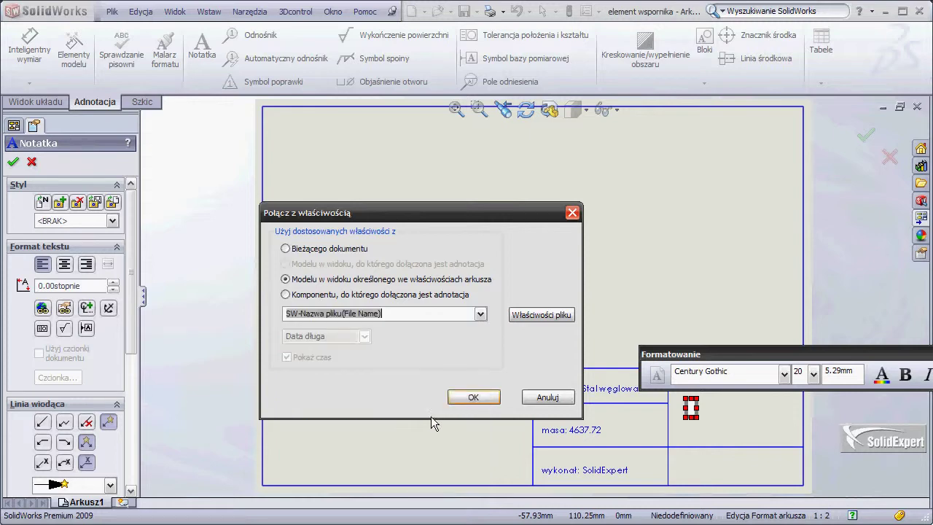
click(472, 398)
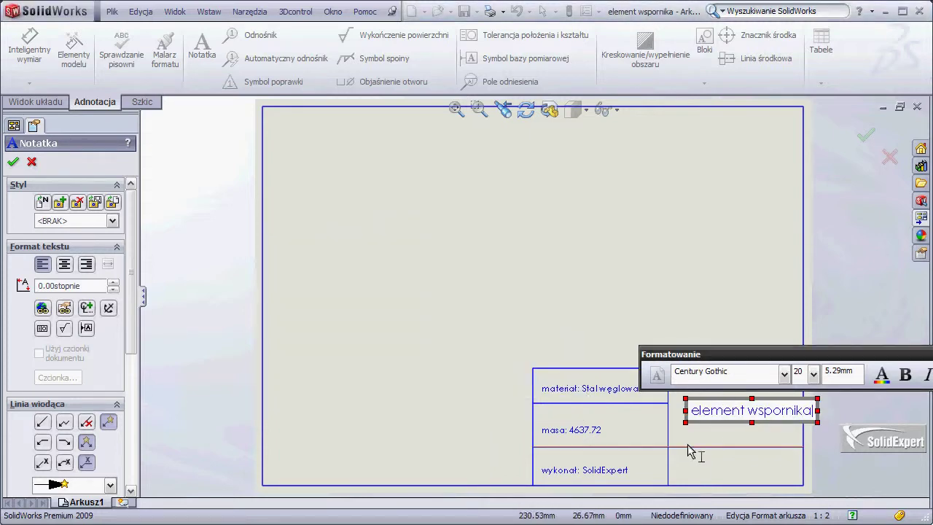
click(677, 471)
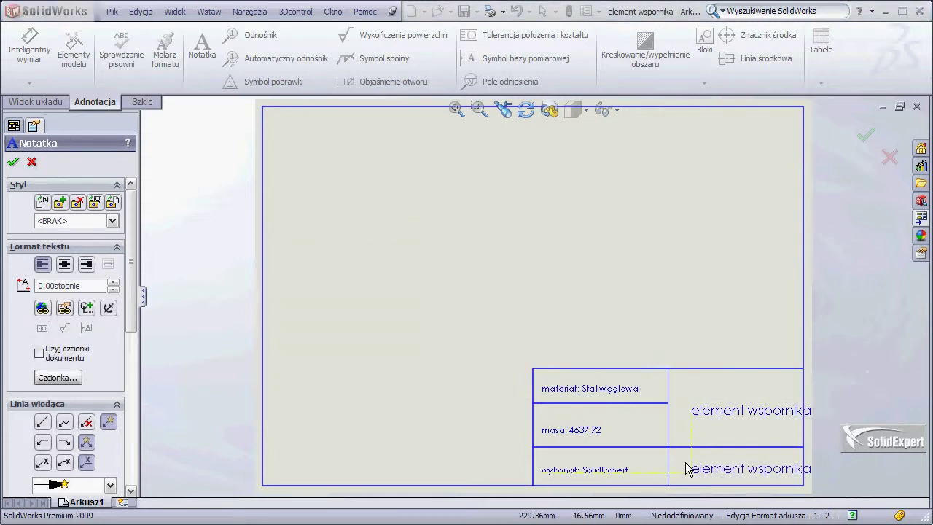
double_click(681, 468)
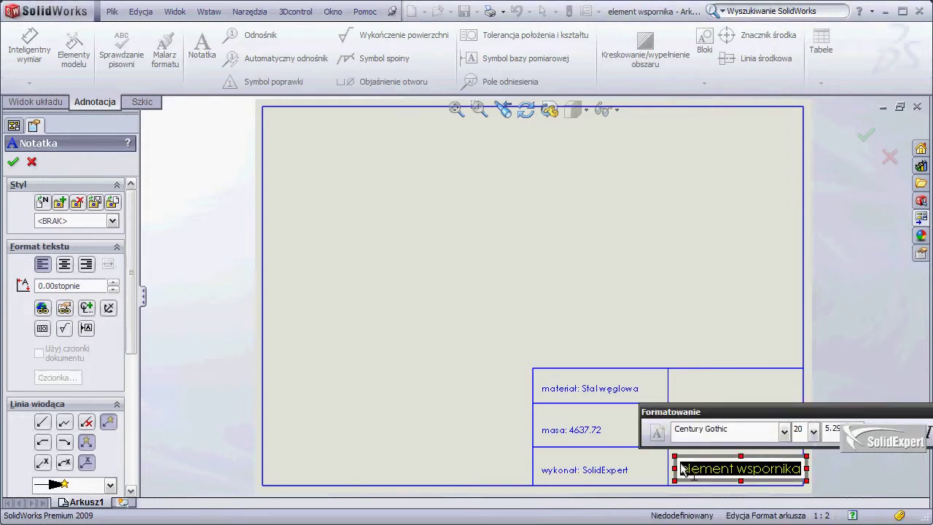
Clear the new note's copied text and set its size to 13
key(Delete)
click(814, 431)
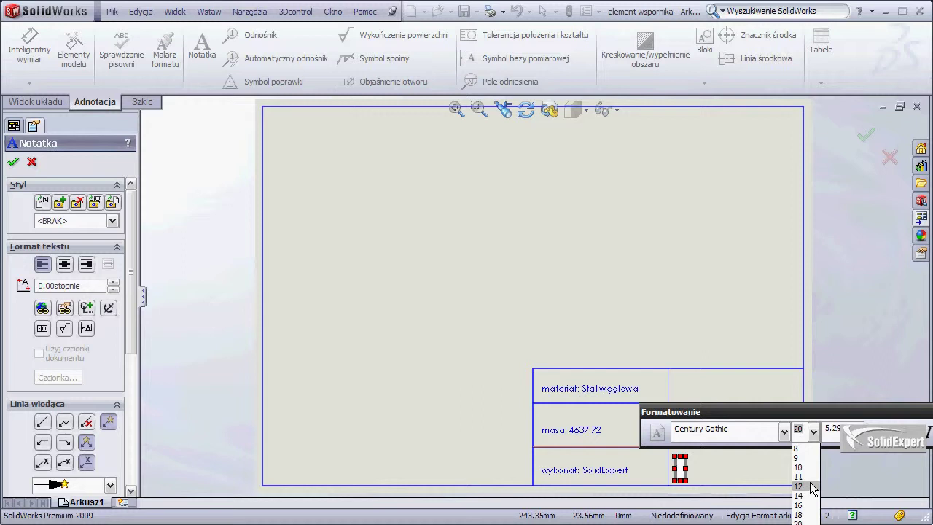
text(13)
key(Return)
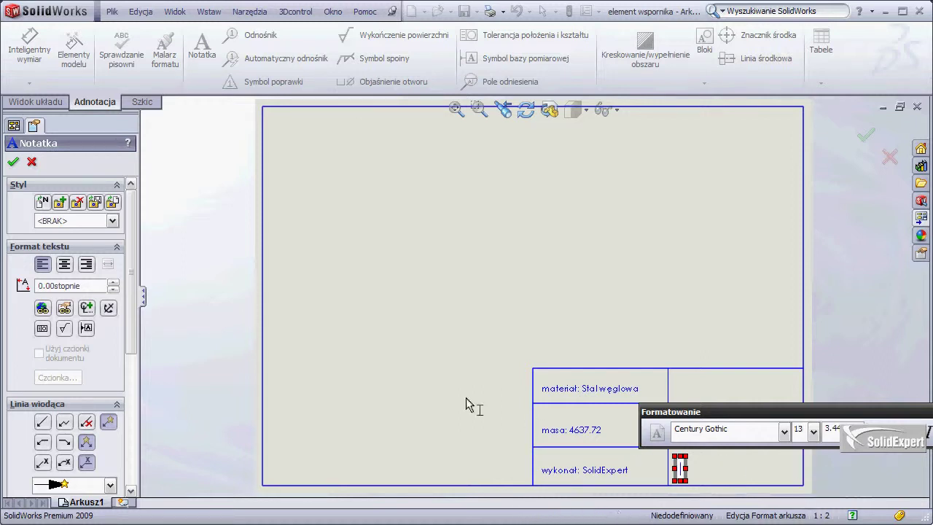
Link the note to the Sheet Scale property and prefix it so it reads 'skala: 1:2'
click(64, 308)
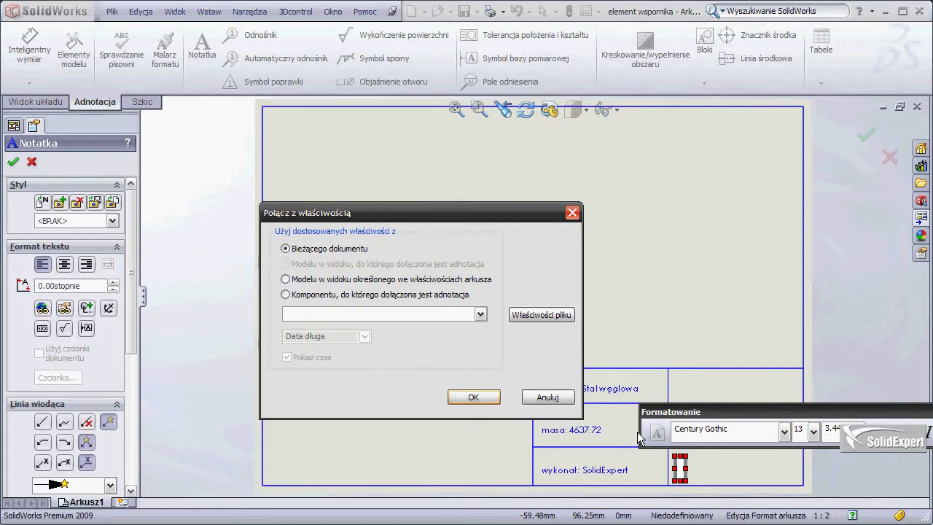
click(484, 314)
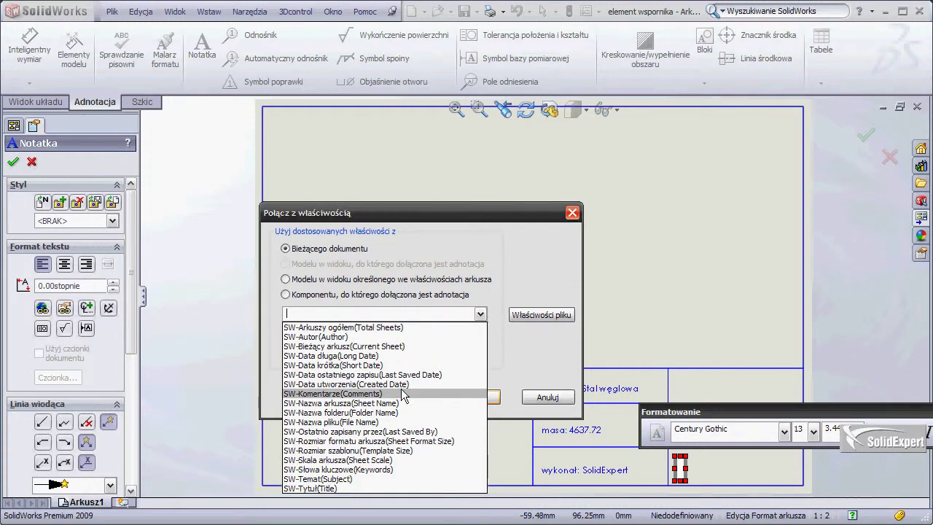
click(404, 460)
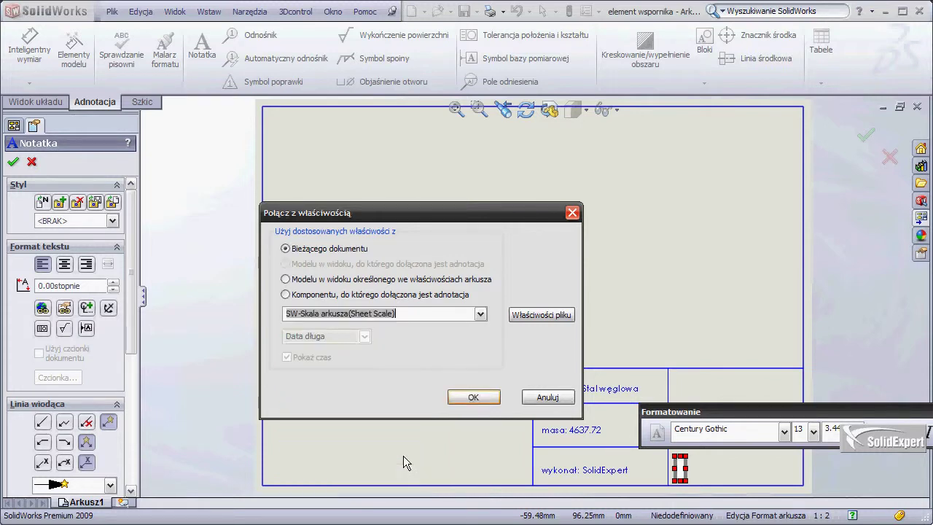
click(468, 397)
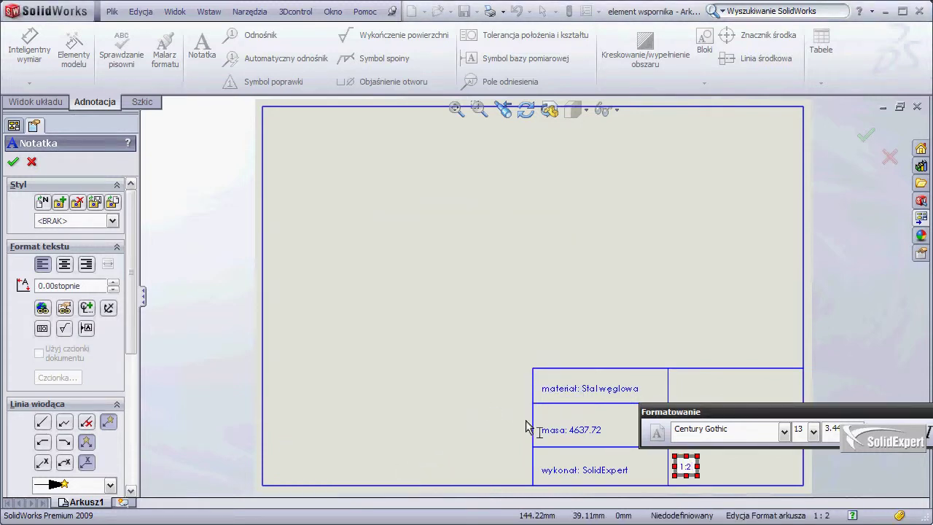
text(skala:)
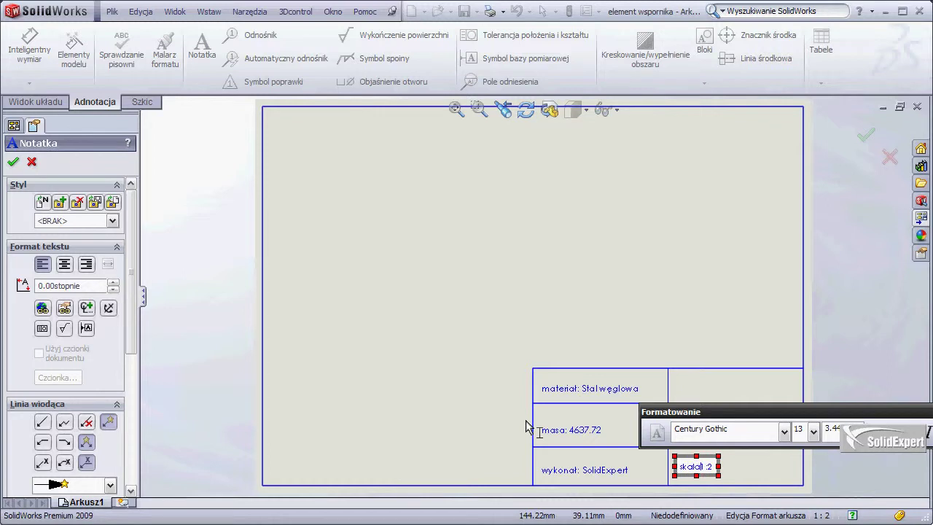
click(748, 468)
click(747, 467)
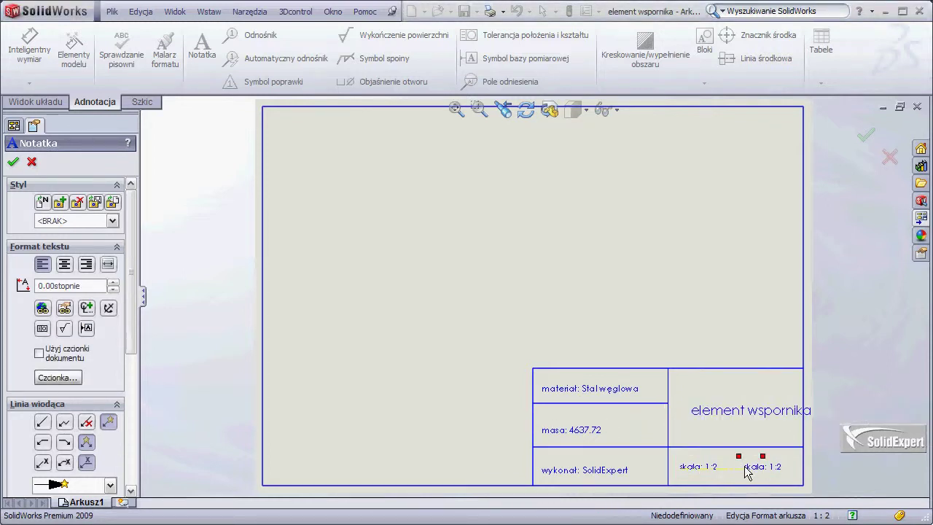
Replace the note text with a 'format: ' label linked to Sheet Format Size, reading 'format: A4'
key(Delete)
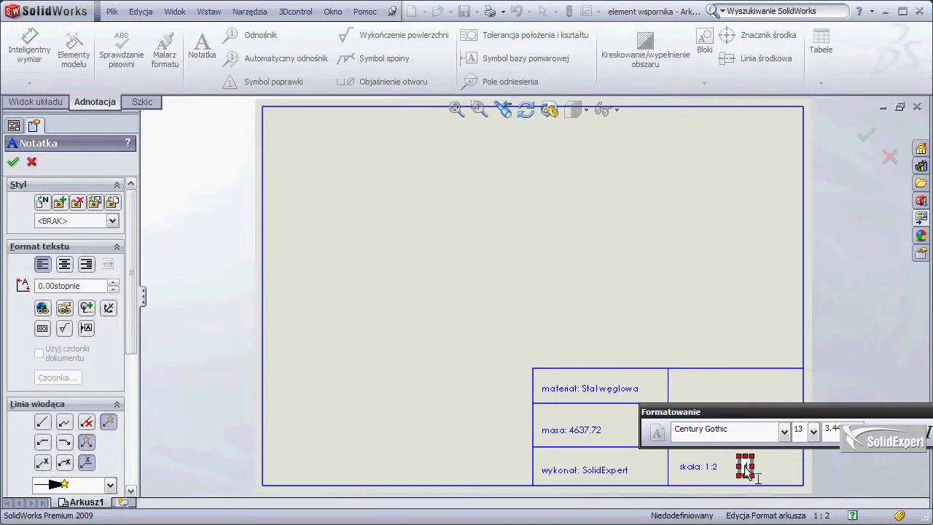
text(format)
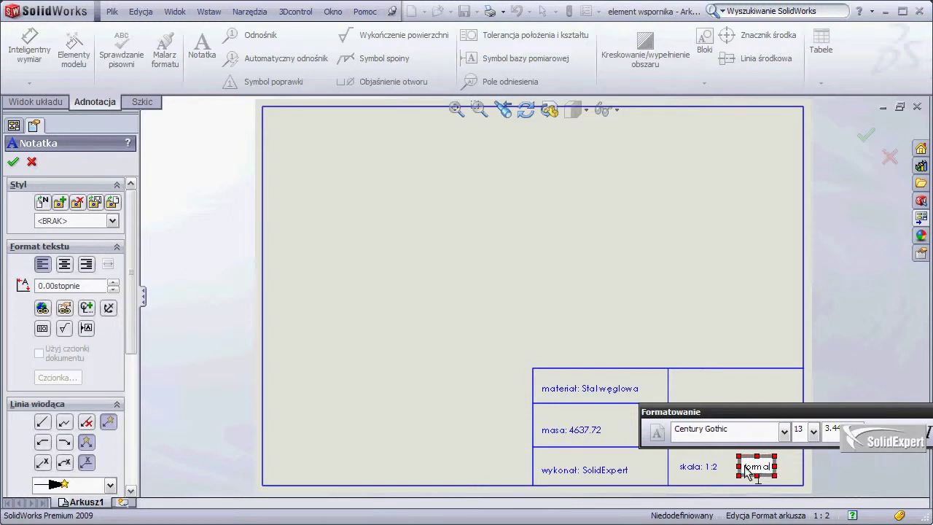
text(k)
click(65, 307)
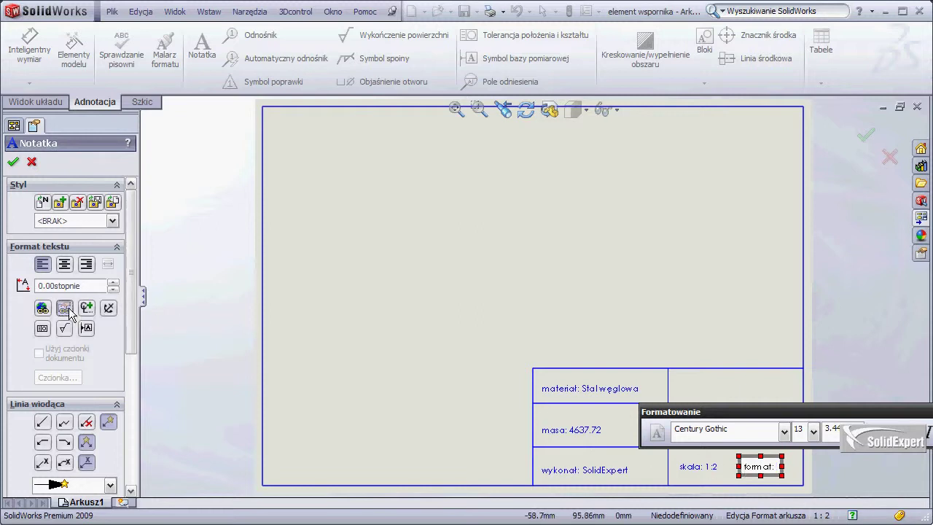
click(482, 313)
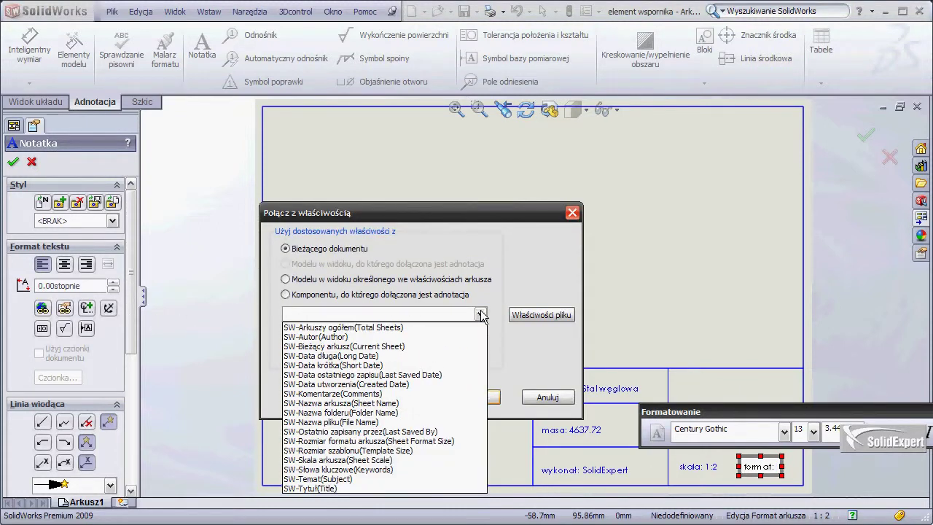
click(385, 441)
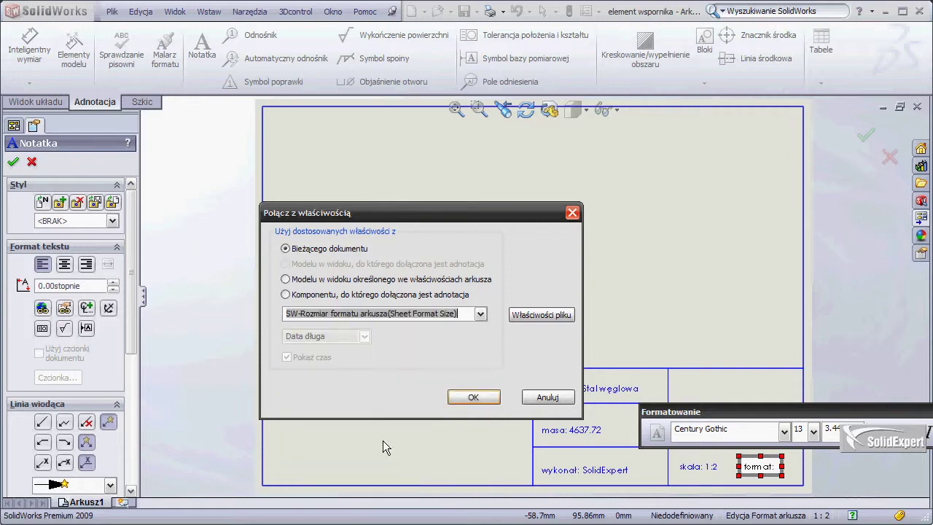
click(474, 397)
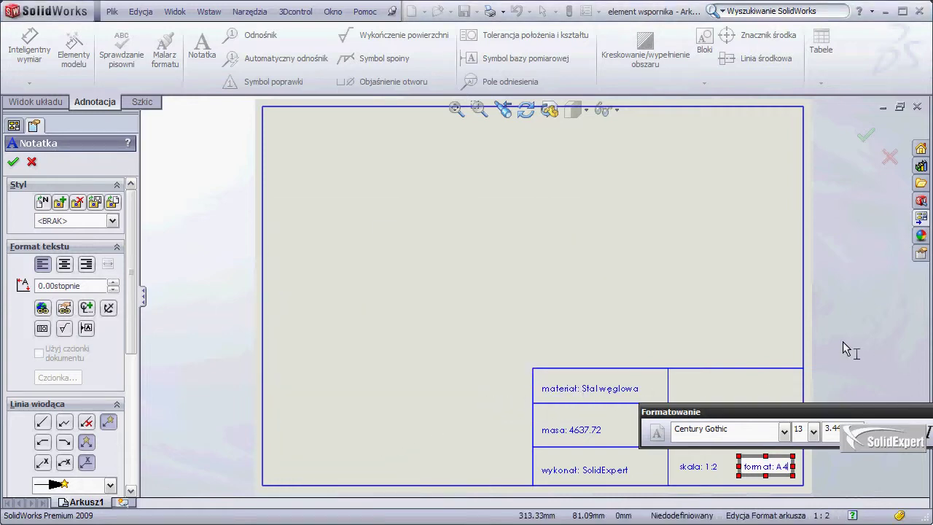
click(13, 162)
Check the file-name note's linked text, then go back to the FeatureManager tree
double_click(696, 407)
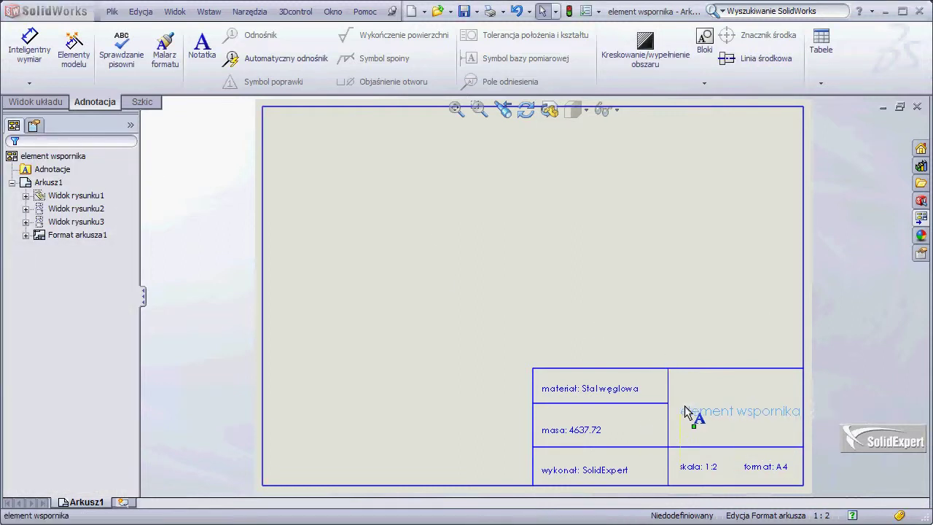
right_click(399, 221)
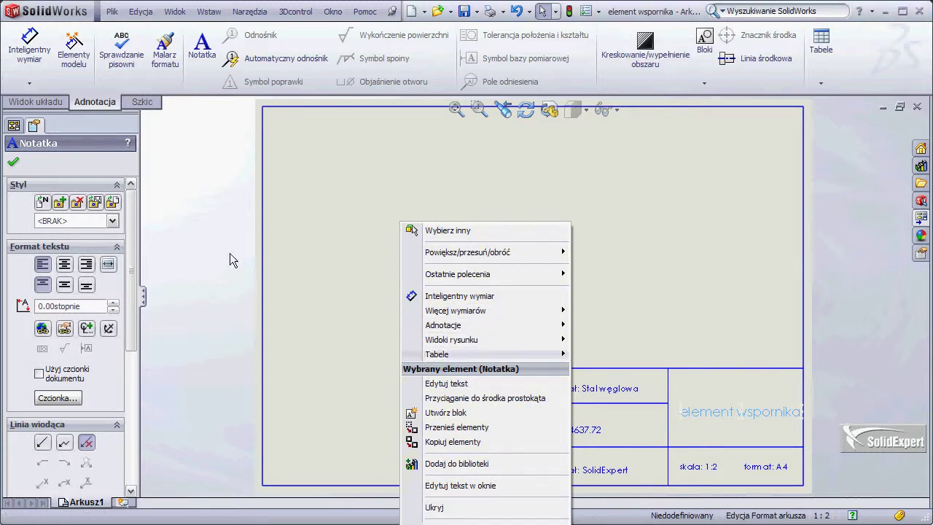
click(24, 159)
click(15, 163)
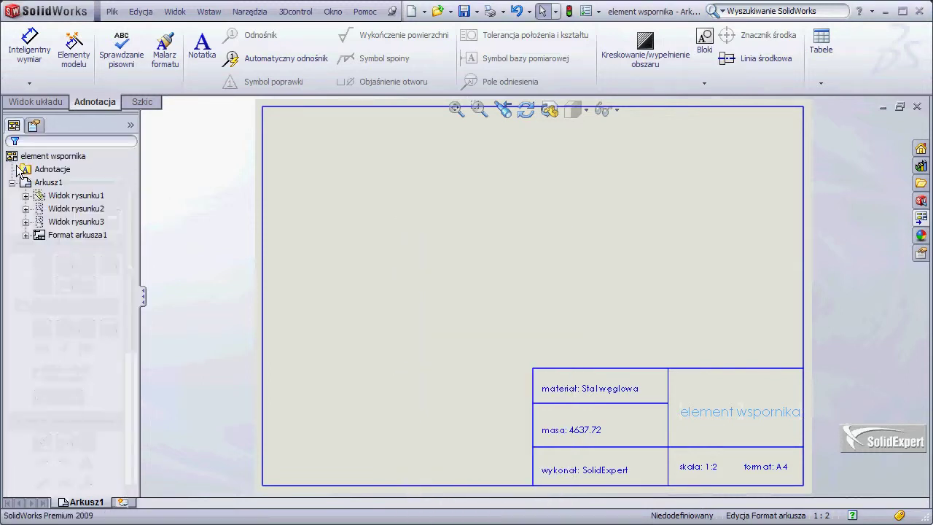
Switch back to editing sheet Arkusz1 and move the lower part view up clear of the title block
right_click(63, 236)
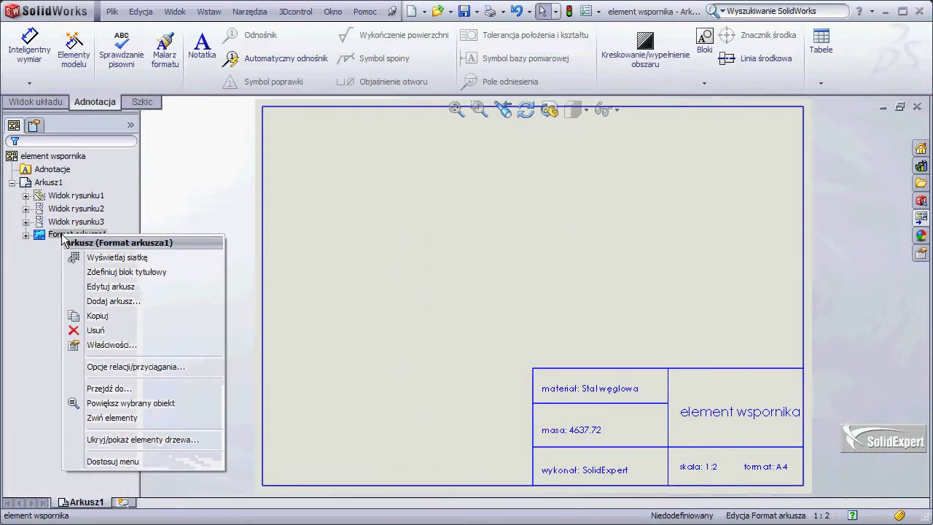
click(103, 285)
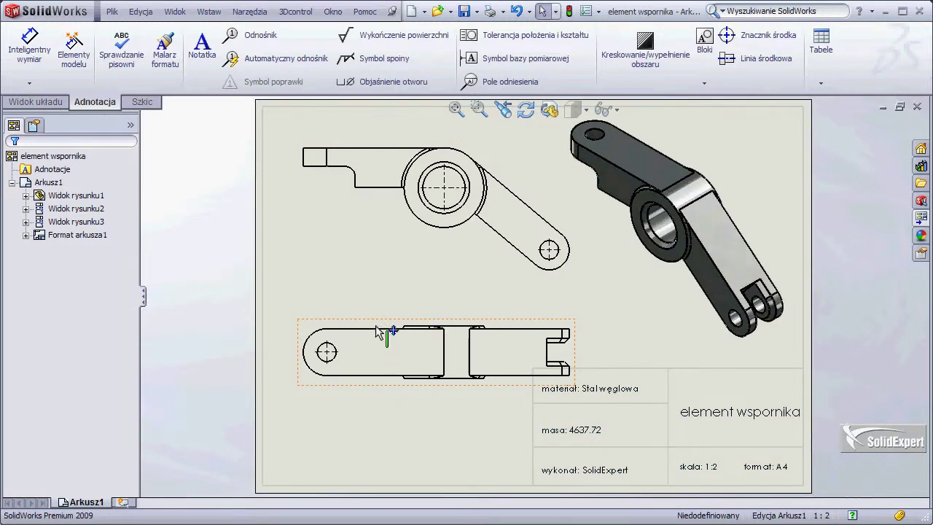
drag(377, 325, 377, 304)
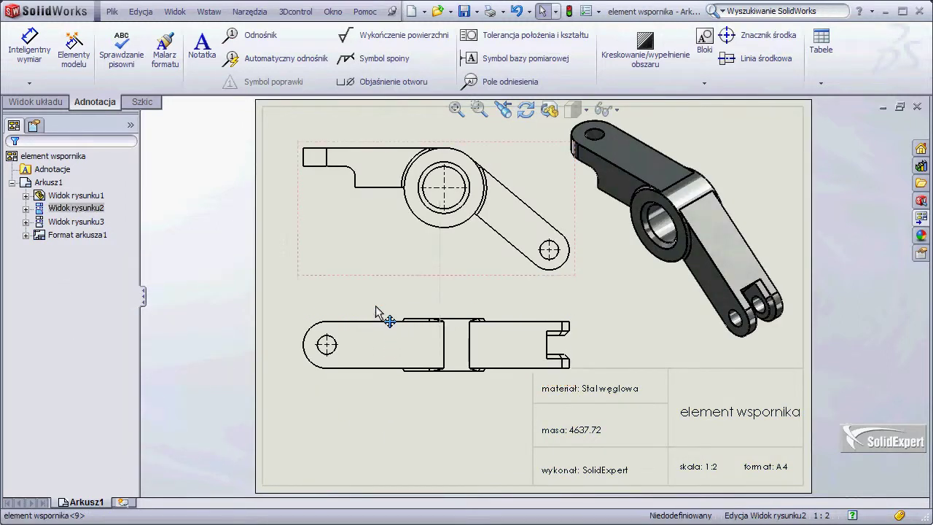
click(388, 388)
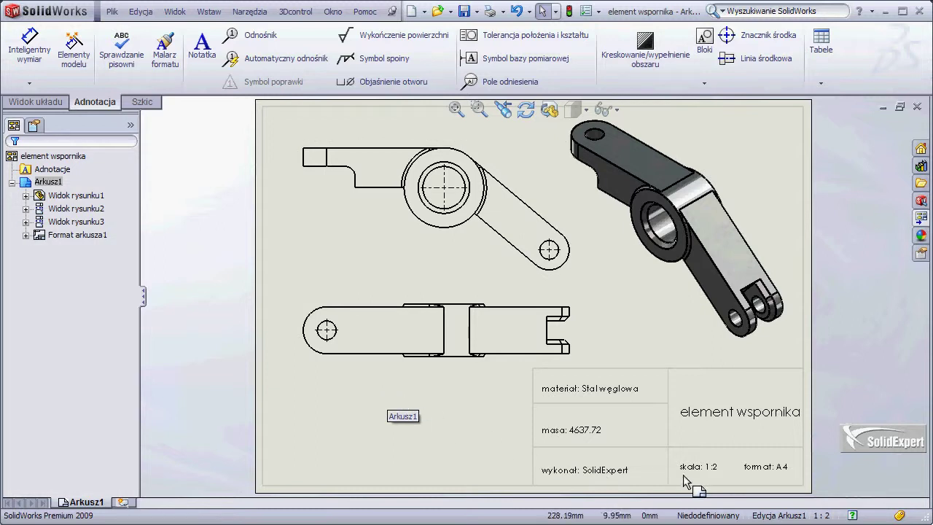